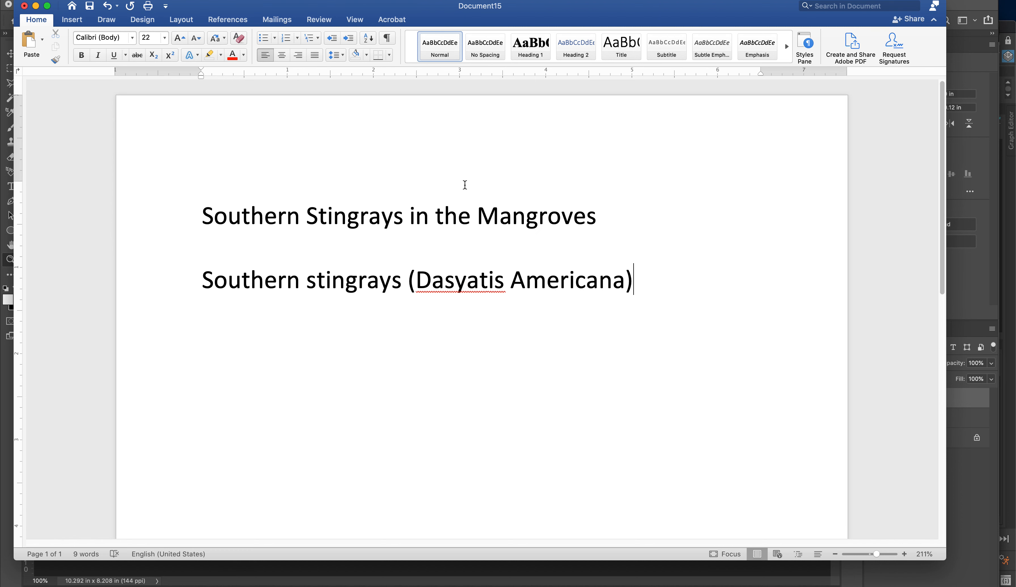
Step: Switch to Photoshop and merge Layer 2 down into Layer 1 of the stingray image
key("super+Tab")
key("super+Tab")
key("super+Tab")
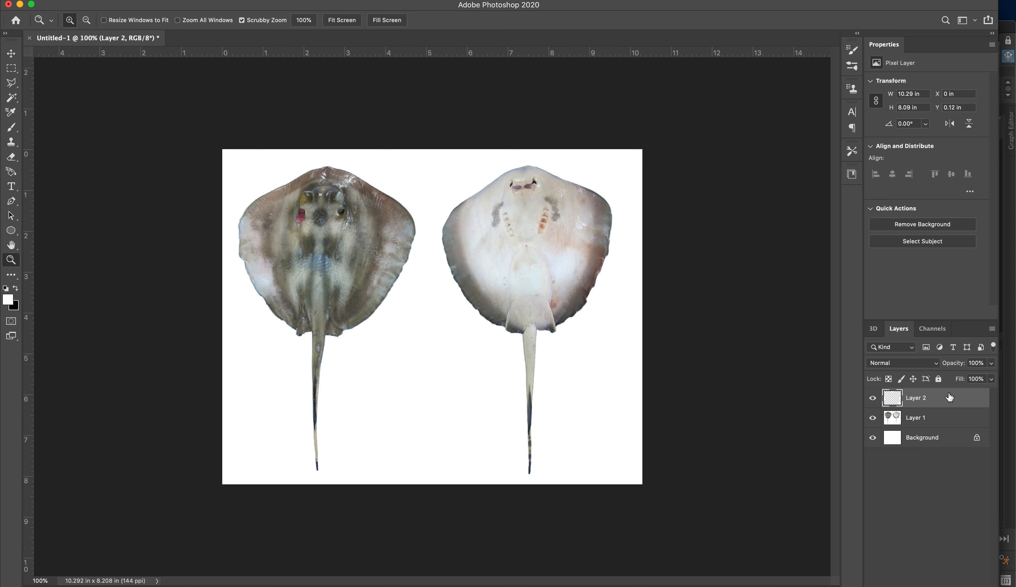
left_click(992, 329)
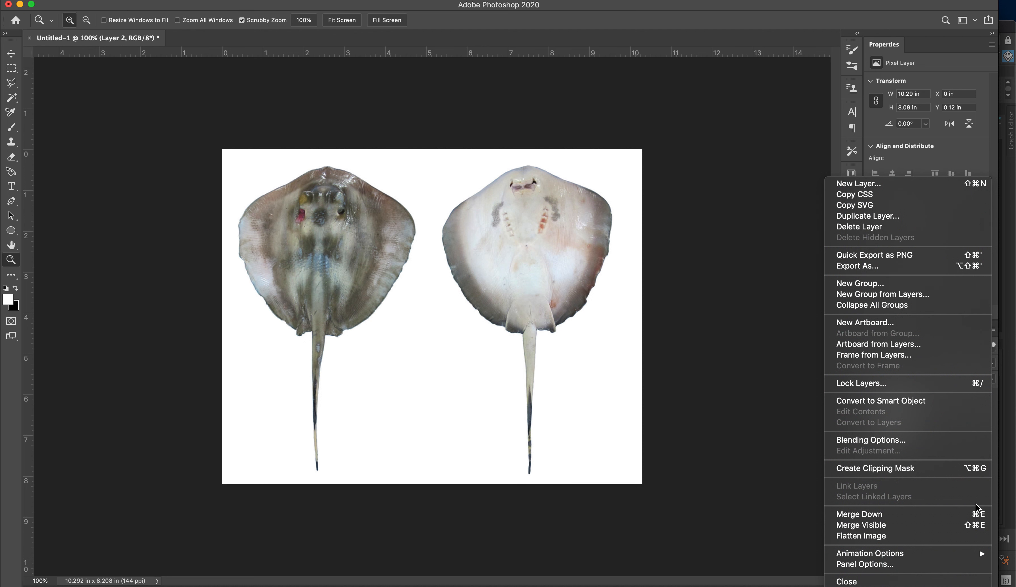
left_click(917, 519)
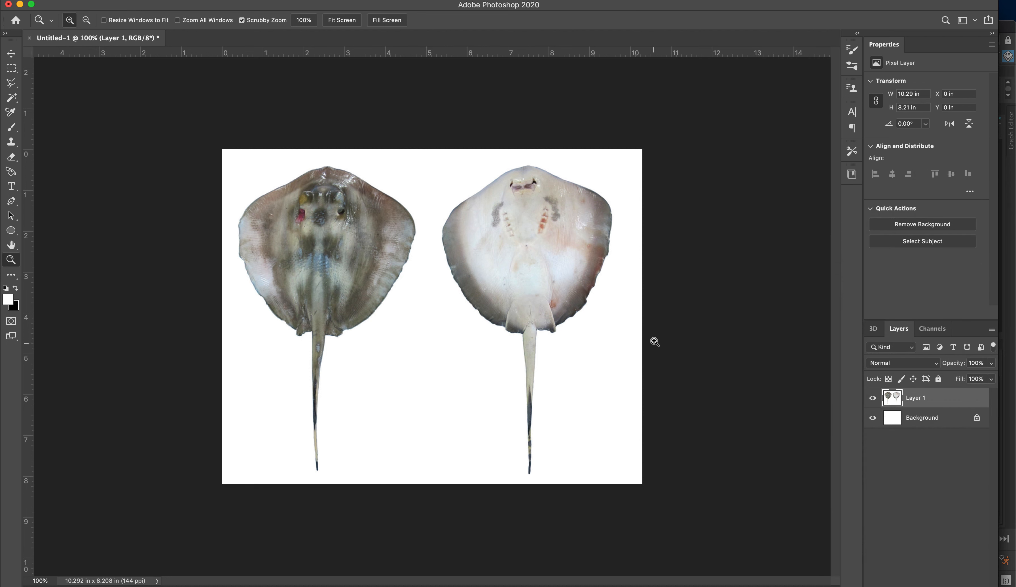
Step: Copy the dark stingray with a rectangular selection and create a new document 1200 pixels wide and 1200 pixels high
left_click(11, 68)
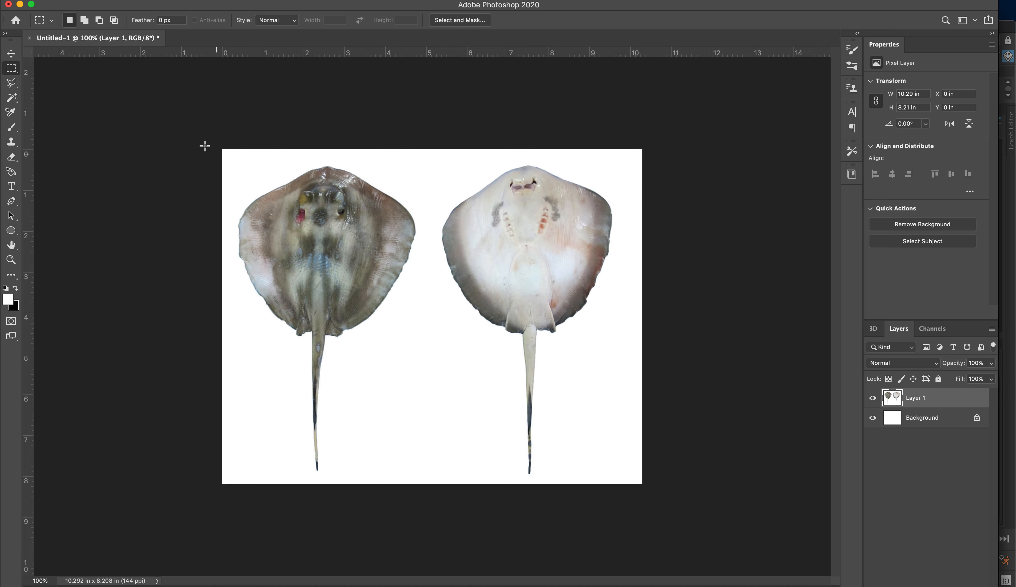
left_click_drag(229, 160, 426, 519)
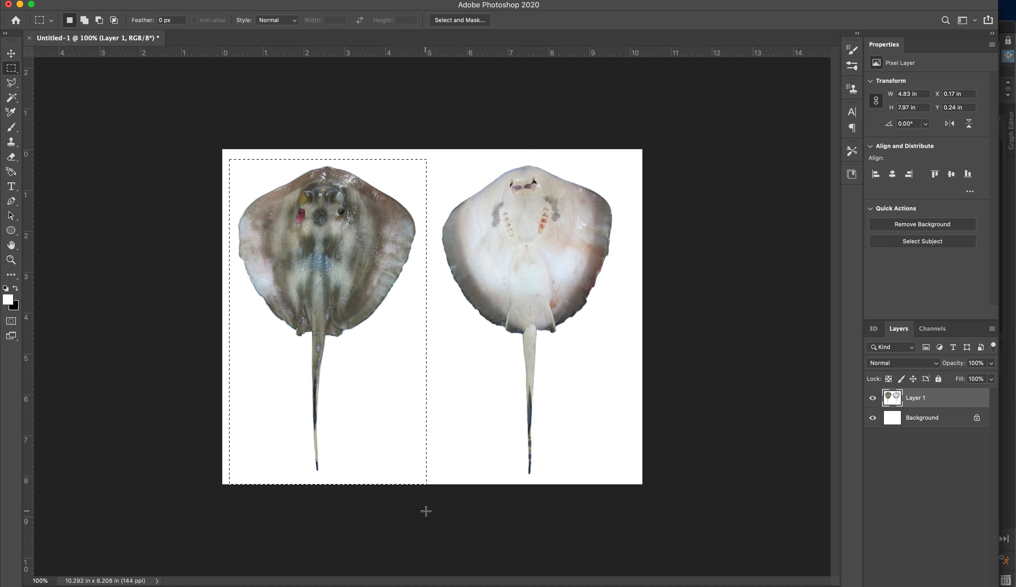
left_click(101, 1)
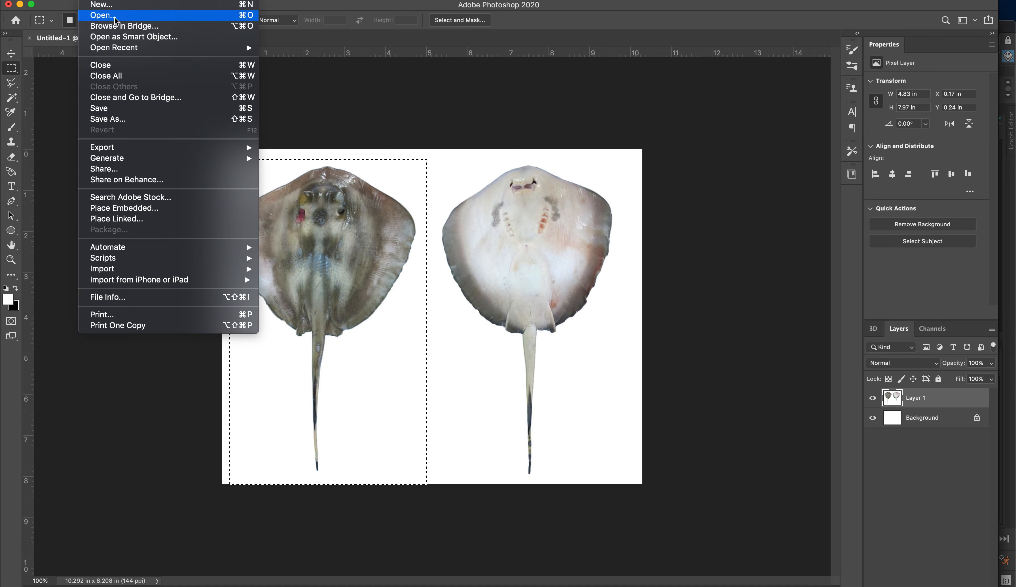
left_click(112, 5)
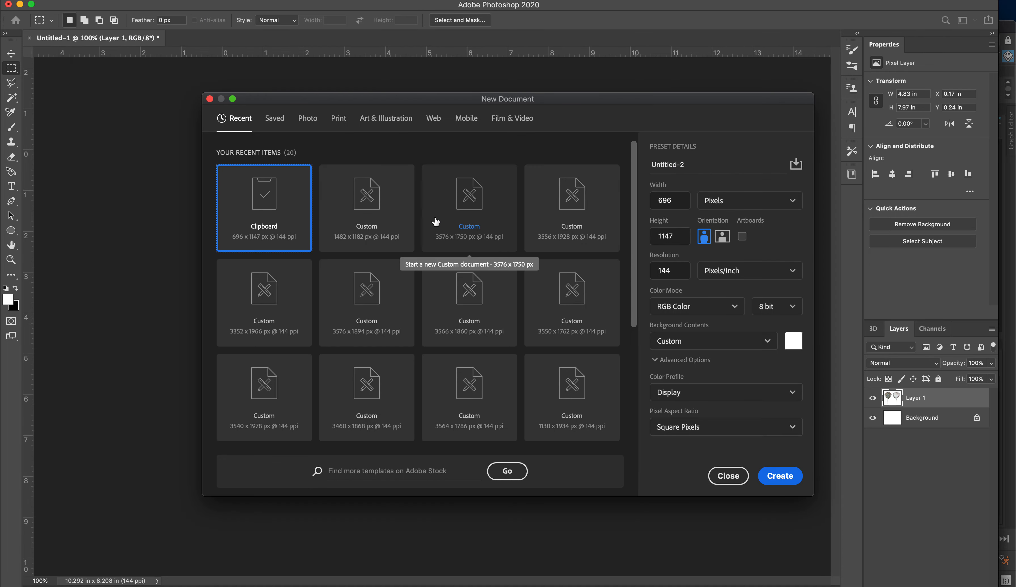
left_click(679, 199)
type("1200")
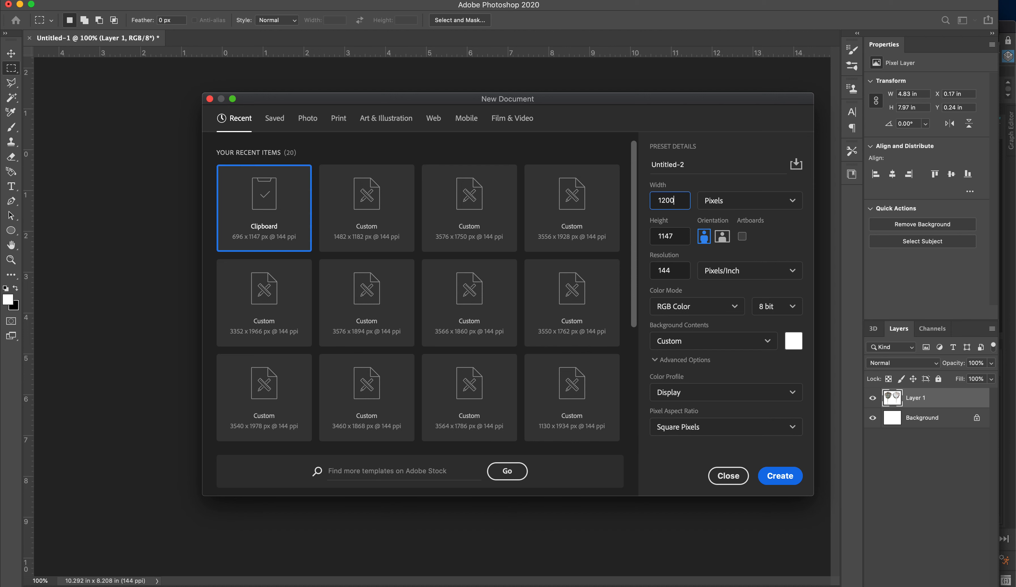
left_click(676, 237)
type("12")
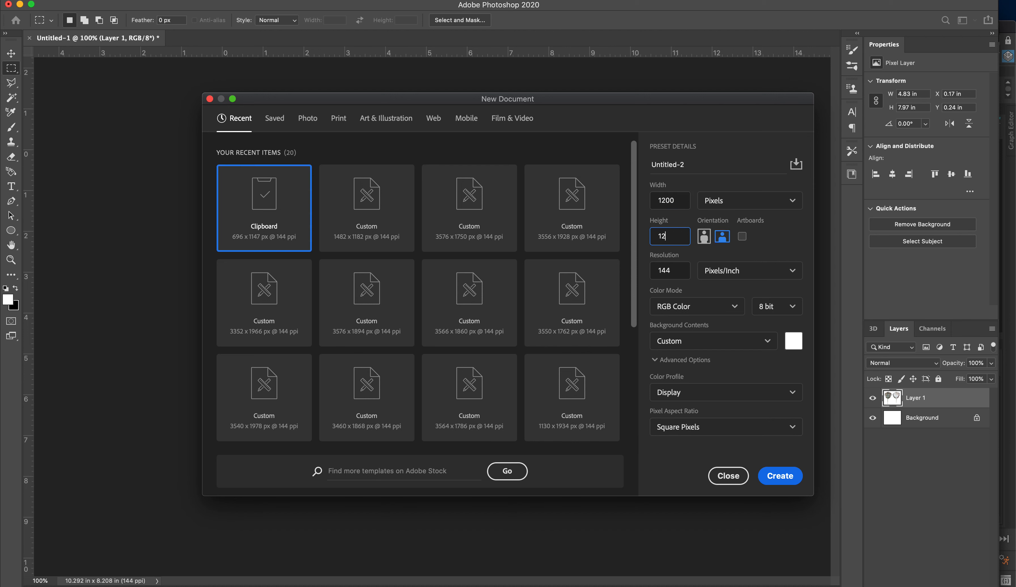
type("00")
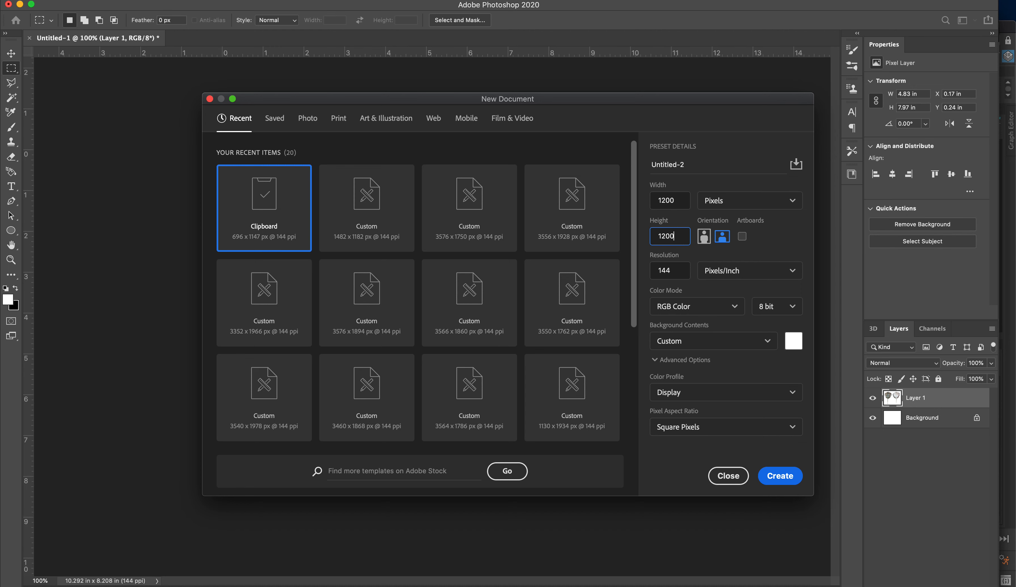
left_click(779, 475)
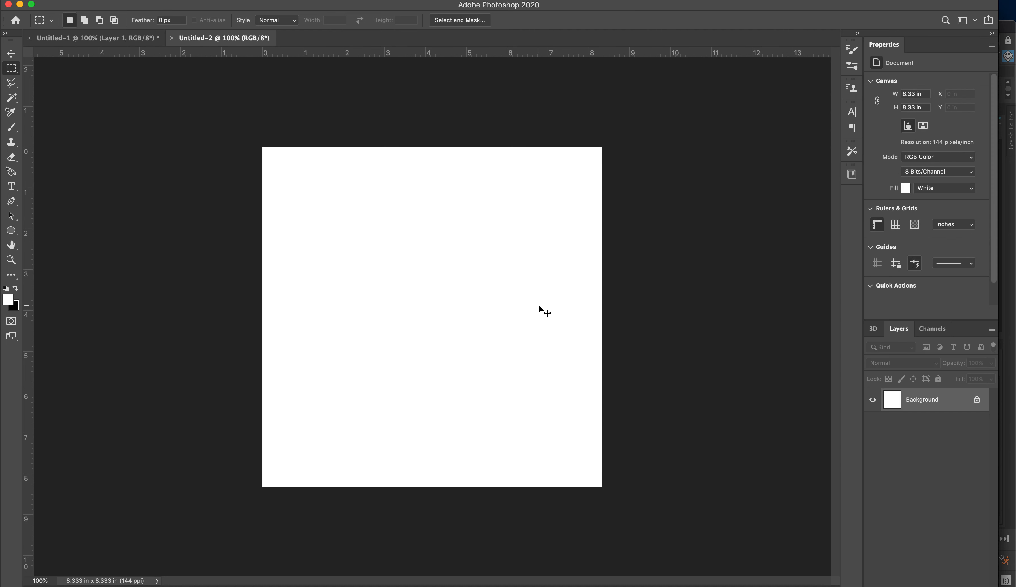
Step: Paste the dark stingray into the new document, rotate it about 90° counterclockwise and shift it slightly upward
left_click_drag(539, 305, 538, 305)
key("ctrl+t")
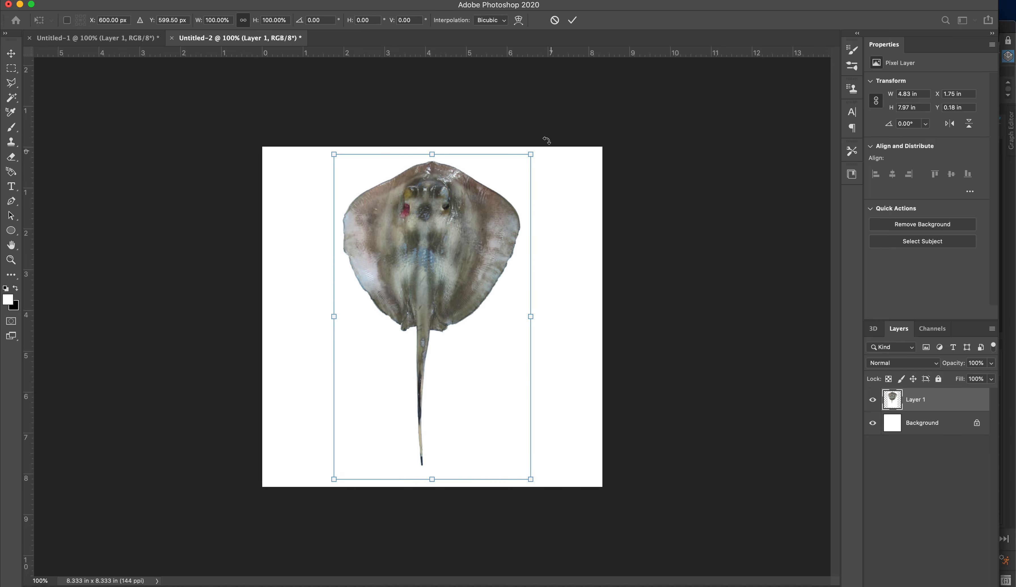
left_click_drag(551, 149, 279, 208)
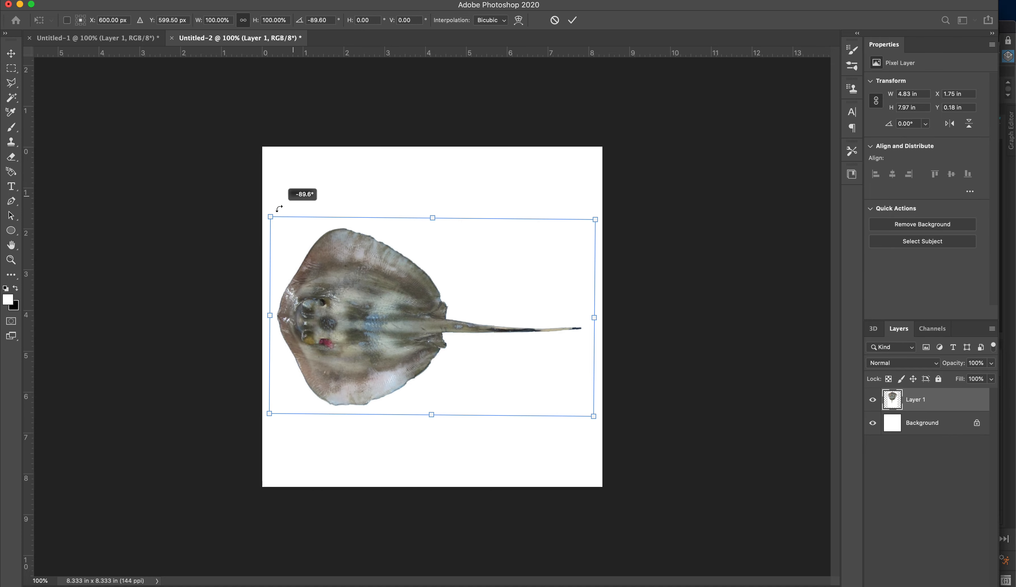
mouse_move(363, 335)
left_mouse_down()
mouse_move(366, 322)
mouse_move(371, 329)
left_mouse_up()
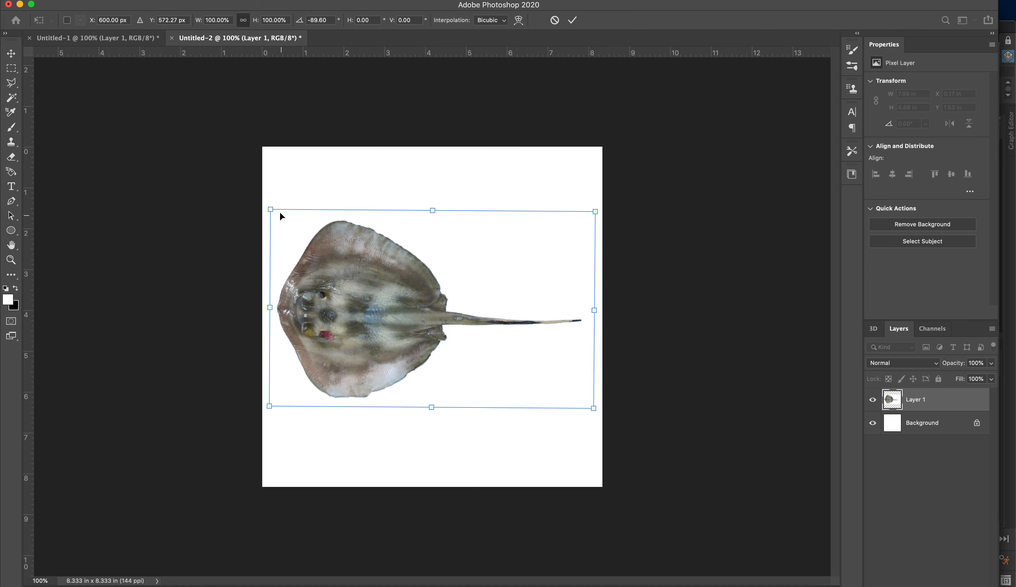
key("Return")
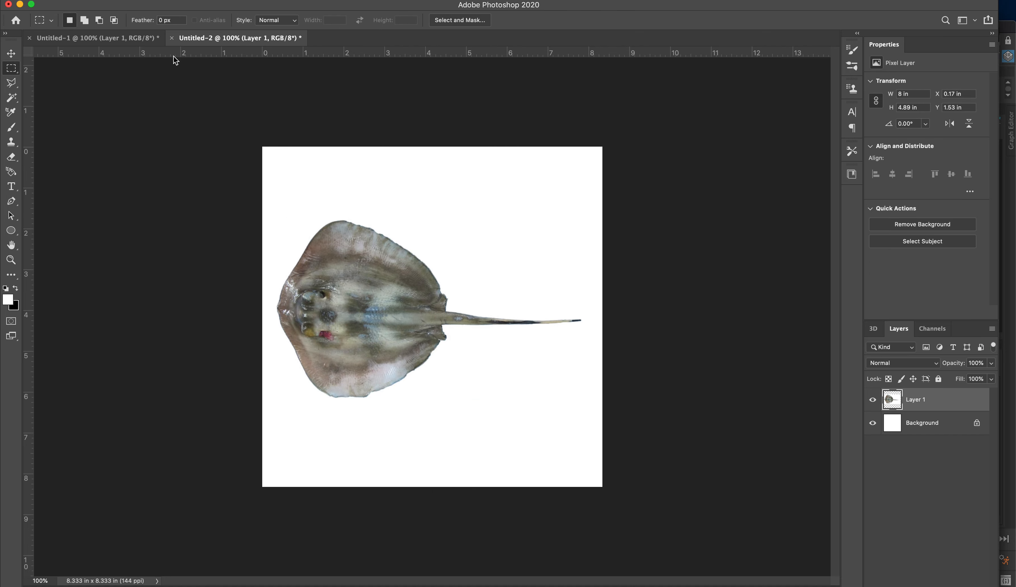
Step: Move the selection in Untitled-1 onto the white-bellied stingray, copy it and paste it into Untitled-2
left_click(105, 39)
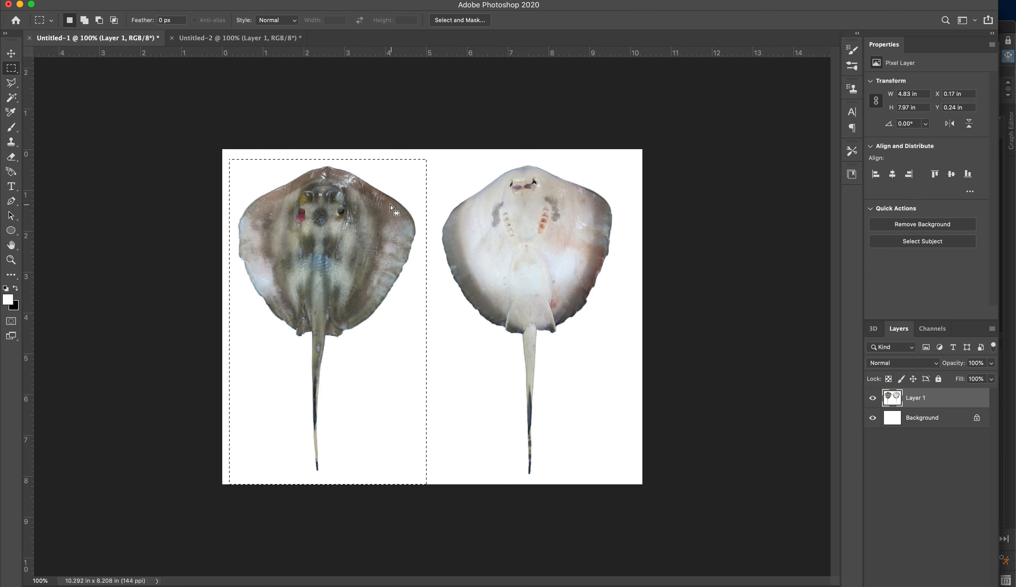
left_click_drag(430, 206, 622, 207)
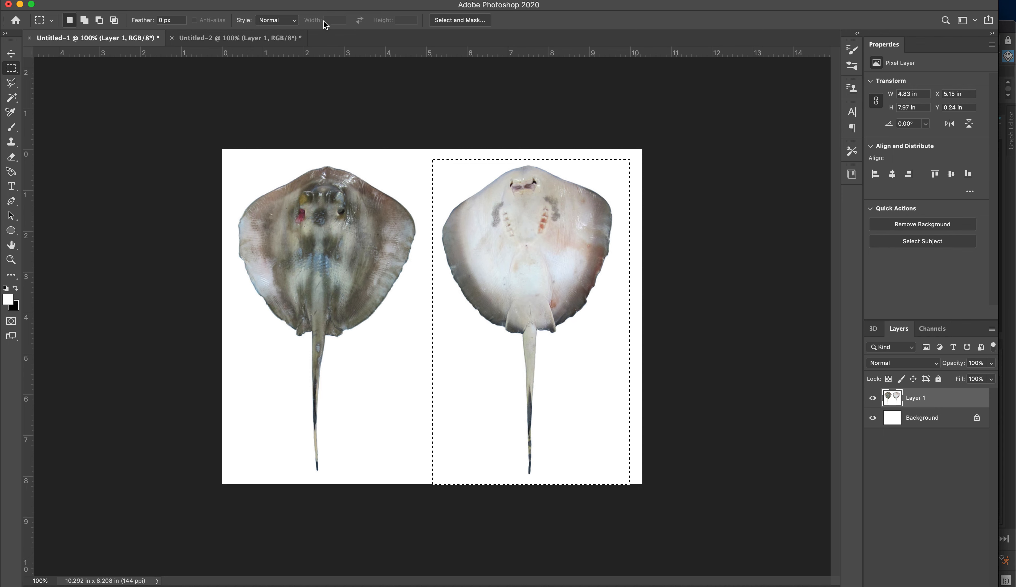
left_click(247, 37)
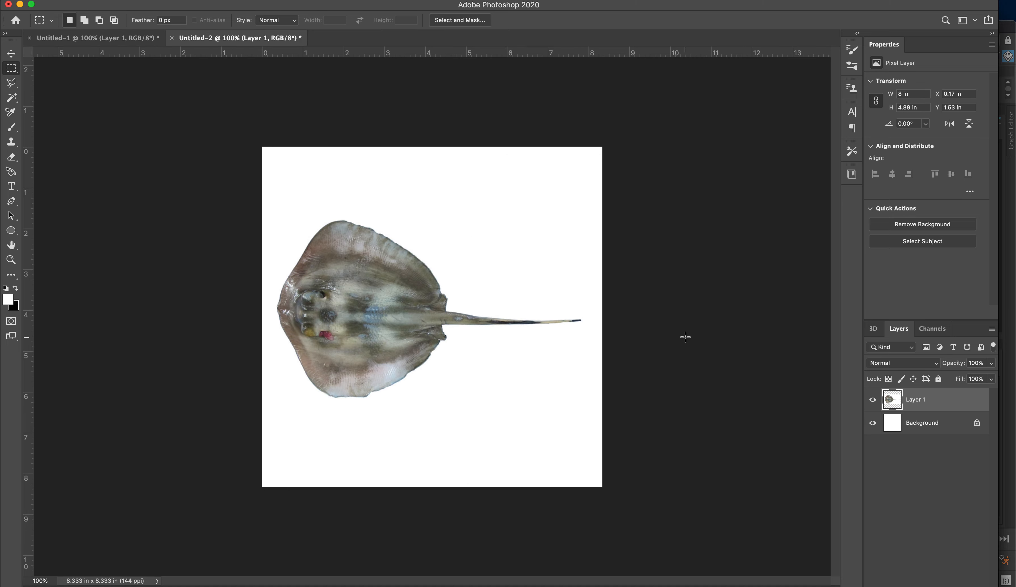
key("super+v")
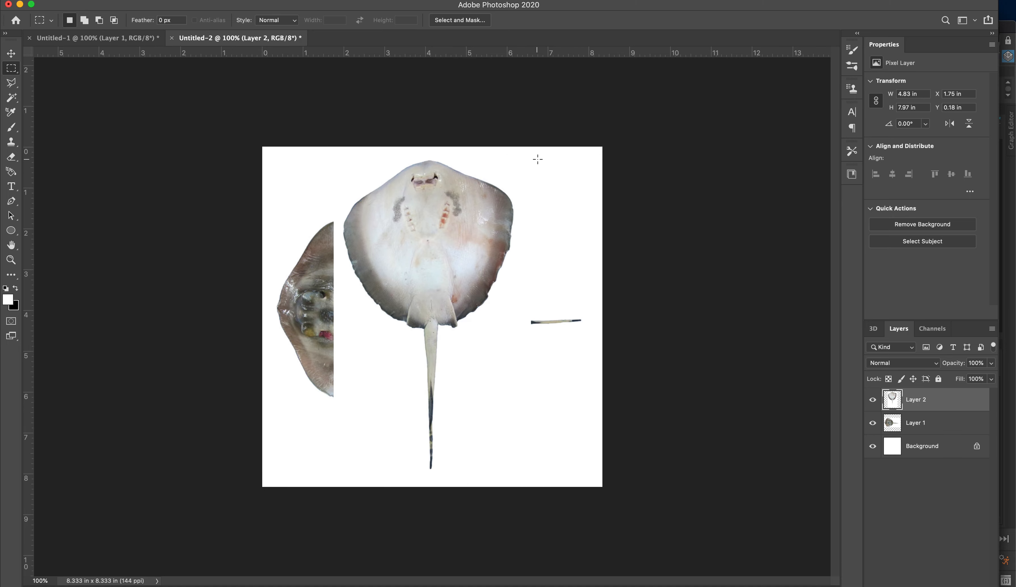
Step: Rotate the pasted white-bellied stingray about 90° counterclockwise and position it over the dark stingray at about X 0.17 in, Y 1.53 in
key("super+t")
left_click_drag(540, 155, 253, 200)
mouse_move(340, 305)
left_mouse_down()
mouse_move(367, 282)
mouse_move(347, 297)
left_mouse_up()
key("Return")
key("m")
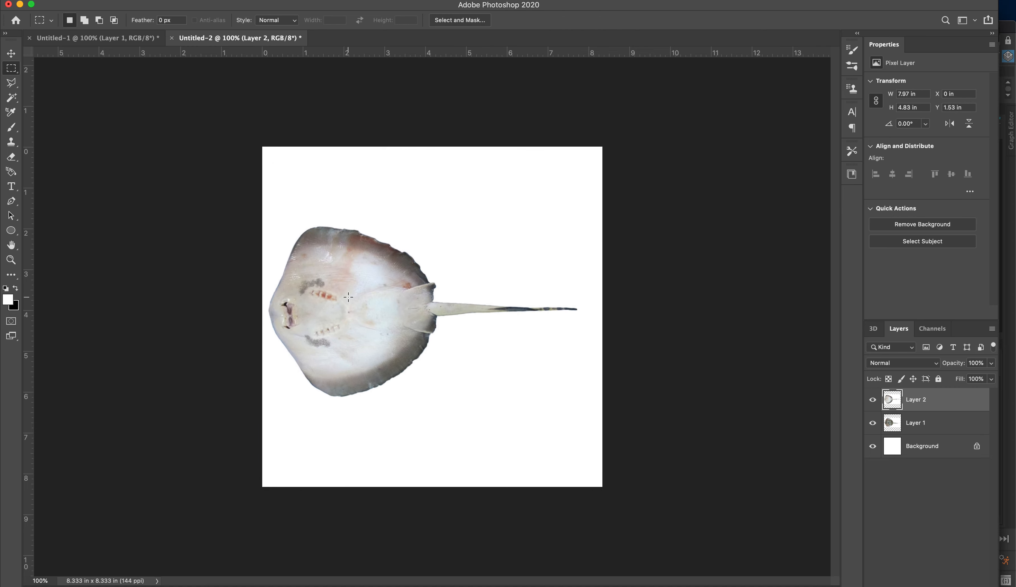
left_click(11, 53)
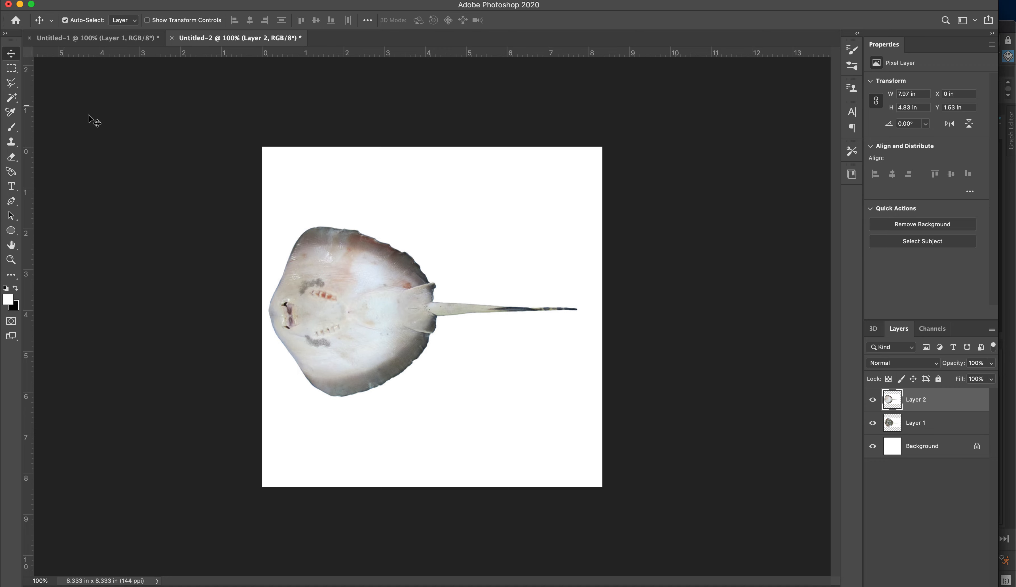
mouse_move(327, 282)
left_mouse_down()
mouse_move(343, 282)
mouse_move(335, 282)
left_mouse_up()
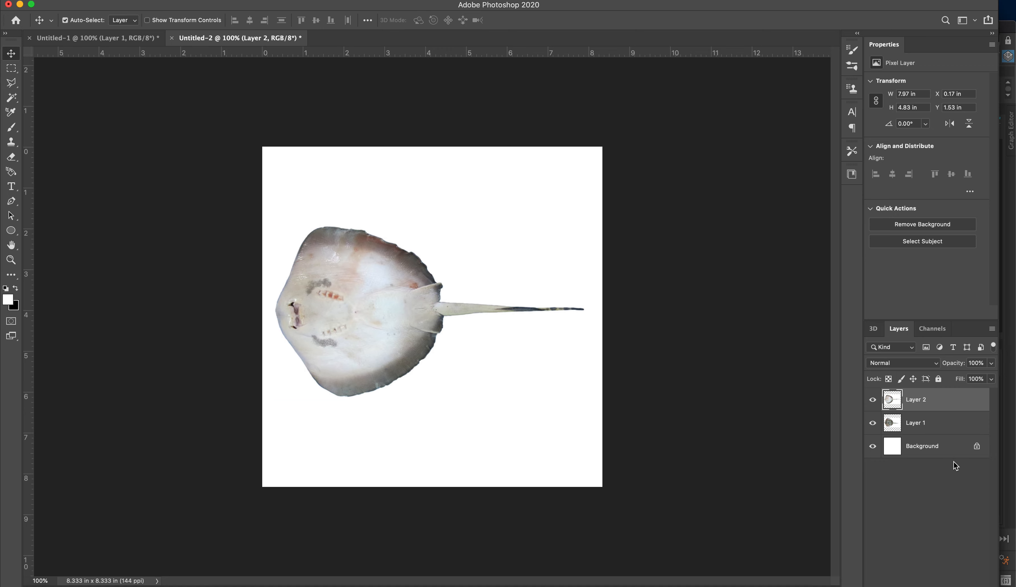
Step: Lower Layer 2's opacity to 60% and nudge it into alignment over Layer 1 at about X 0.19 in, Y 1.53 in
left_click(991, 364)
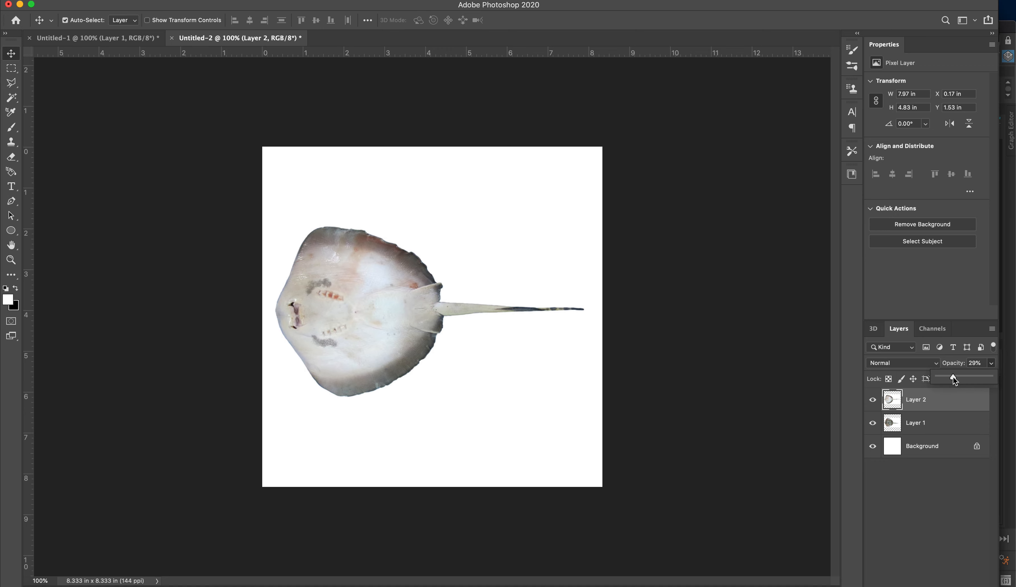
left_click_drag(953, 378, 969, 378)
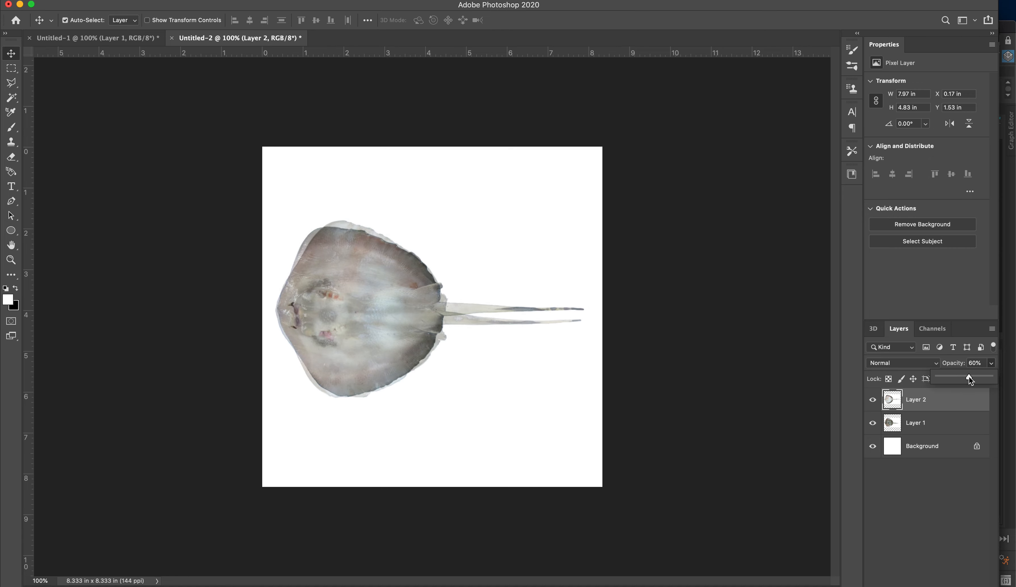
mouse_move(432, 324)
left_mouse_down()
mouse_move(442, 314)
mouse_move(432, 323)
left_mouse_up()
key("Up")
key("Up")
key("Up")
key("Up")
key("Up")
key("Up")
key("Up")
key("Up")
key("Up")
key("Up")
key("Up")
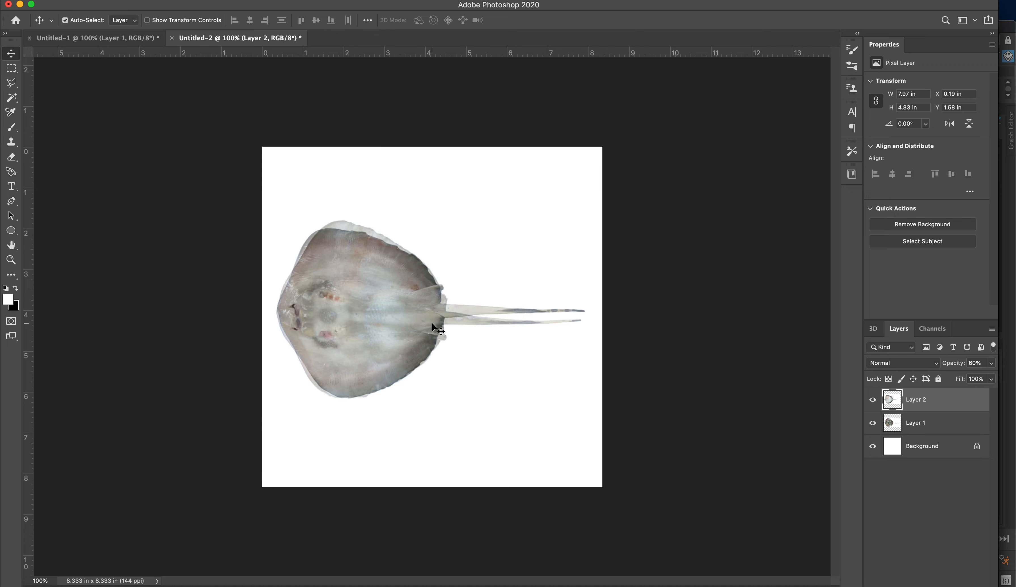
key("Down")
key("Down")
key("Down")
key("Down")
key("Down")
key("Down")
key("Down")
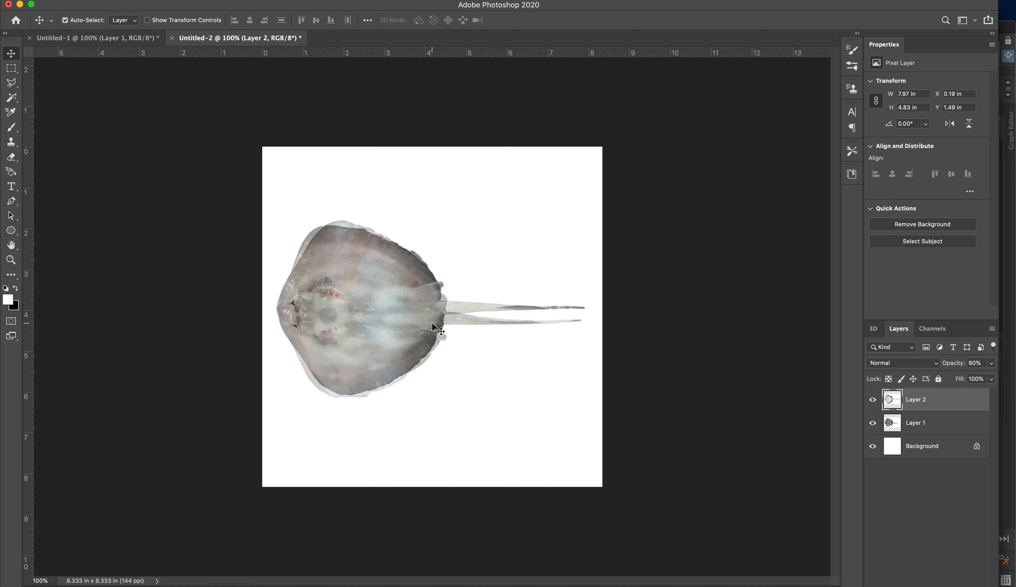
key("Down")
key("Down")
key("Down")
key("Down")
key("Down")
key("Down")
key("Down")
key("Down")
key("Down")
key("Down")
key("Down")
key("Down")
key("Down")
key("Down")
key("Down")
key("Down")
key("Down")
key("Down")
key("Down")
key("Down")
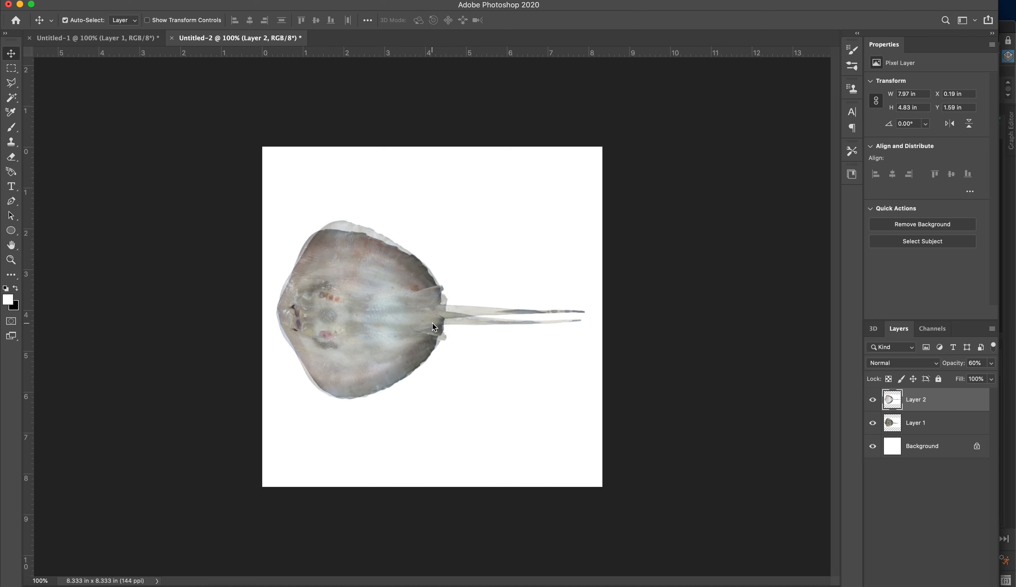
key("Up")
key("Up")
key("Up")
key("Up")
key("Up")
key("Up")
key("Up")
key("Up")
key("Up")
key("Up")
key("Up")
key("Up")
key("Up")
key("Up")
key("Up")
key("Up")
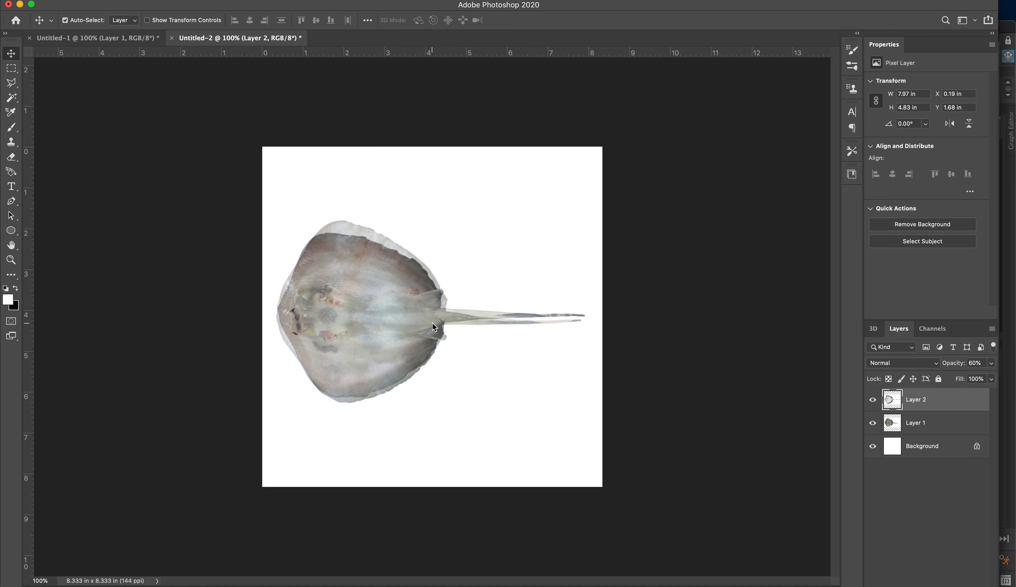
key("Up")
key("Up")
key("Up")
key("Up")
key("Up")
key("Up")
key("Up")
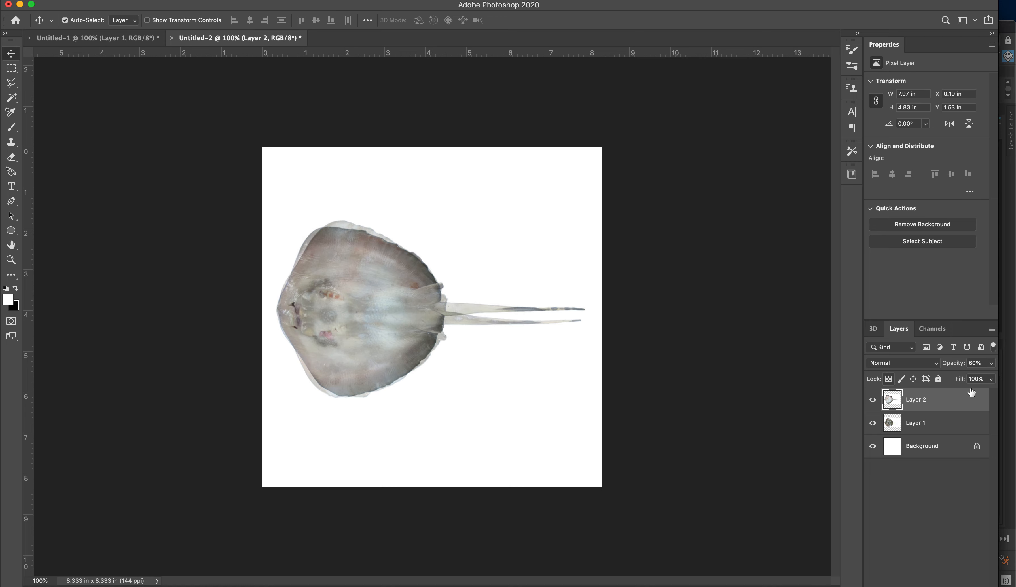
Step: Restore Layer 2's opacity to 100%
left_click(992, 363)
left_click_drag(970, 377, 991, 377)
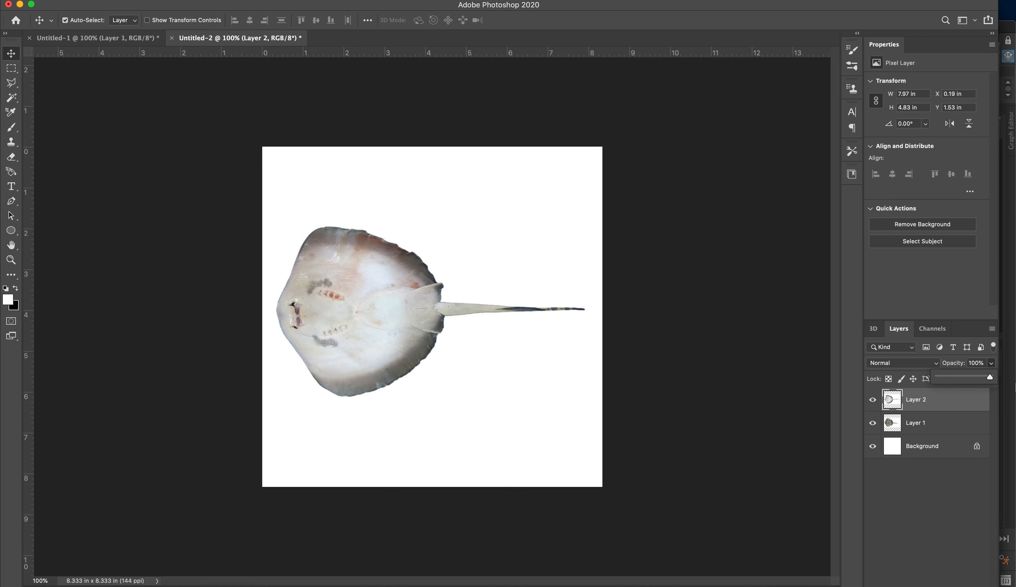
Step: Begin saving Untitled-2 under a new location, creating a folder named Support Material inside Miami Presentation on the Desktop
left_click(87, 0)
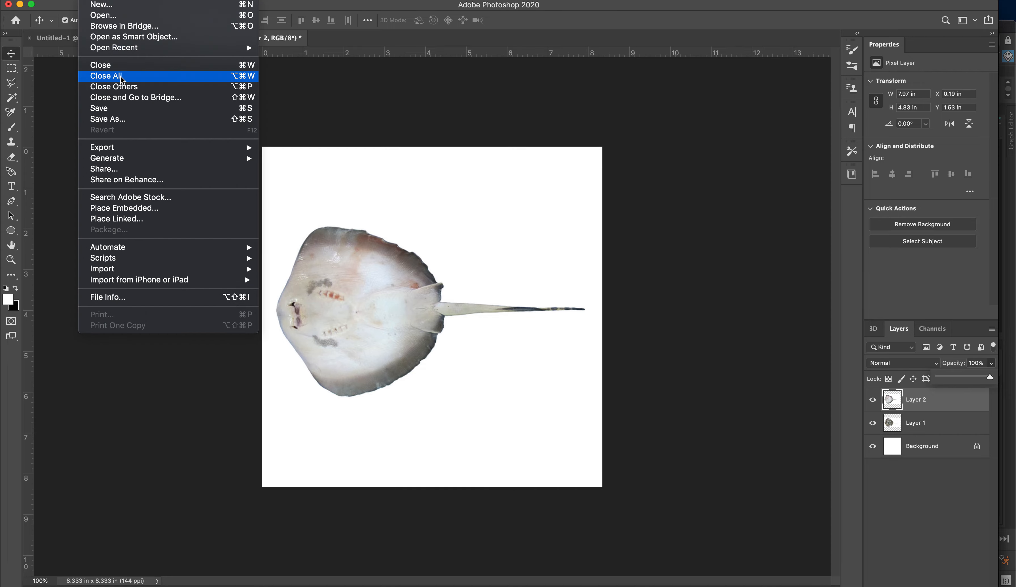
left_click(129, 118)
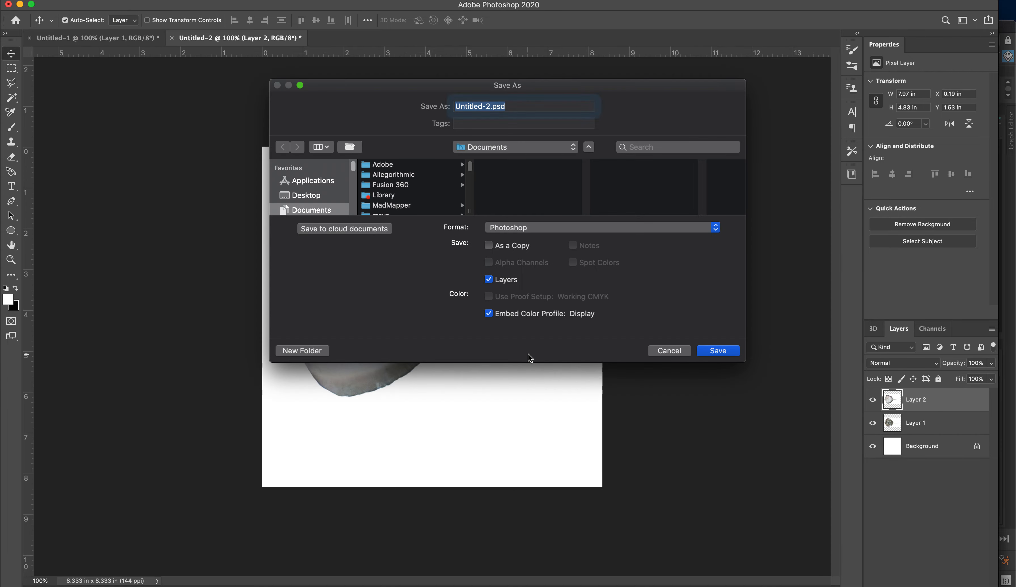
left_click(306, 195)
left_click(392, 177)
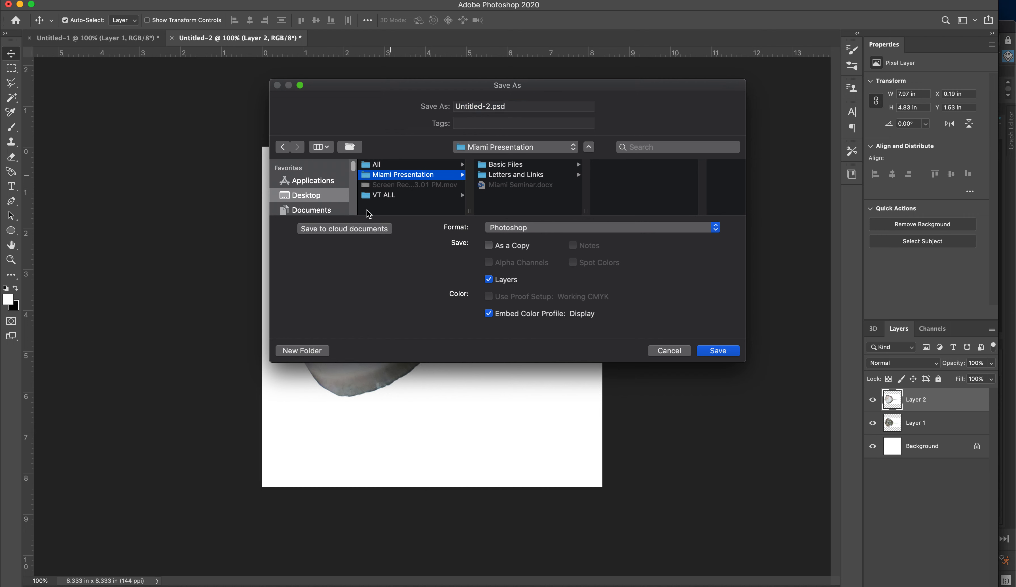
left_click(314, 348)
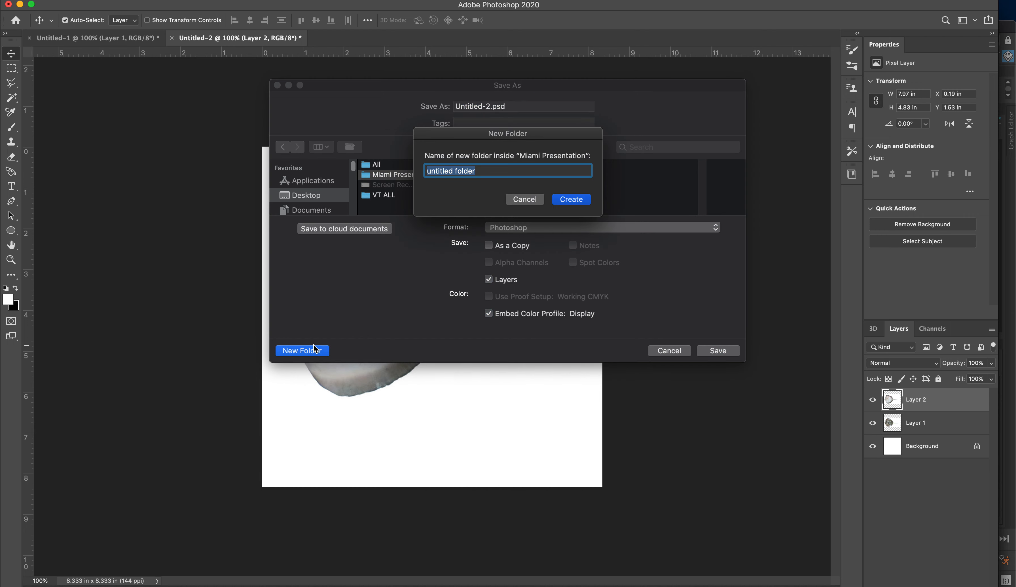
type("Support Material")
key("Return")
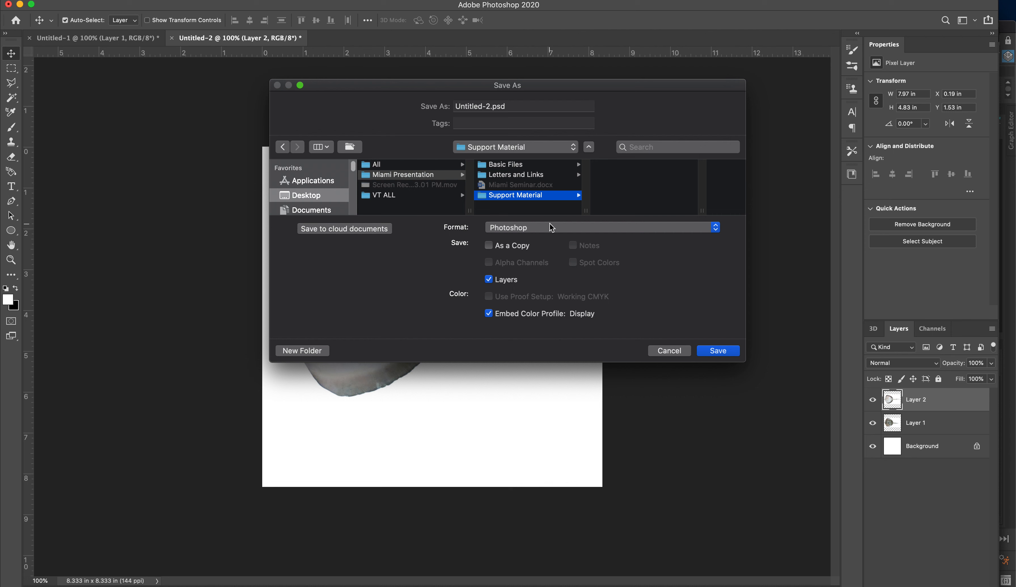
Step: Set the save format to JPEG and name the file bottom_stingray in the Support Material folder
left_click(566, 226)
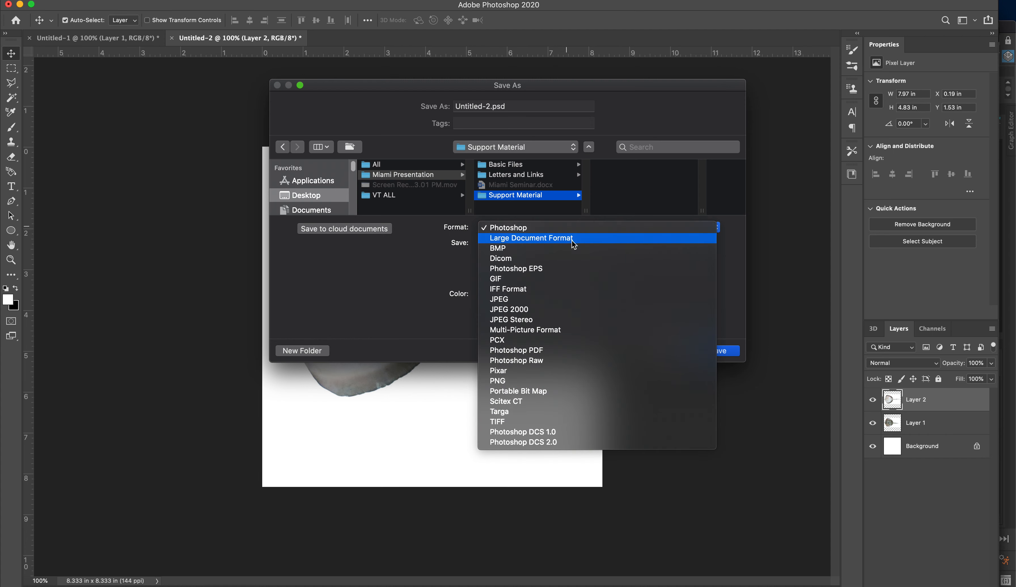
left_click(577, 299)
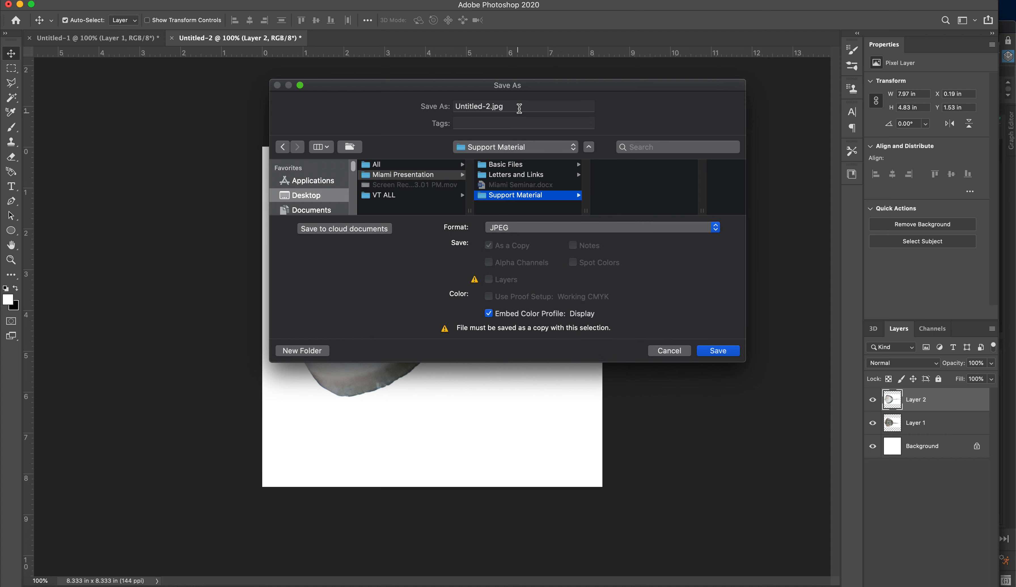
left_click(519, 106)
triple_click(518, 107)
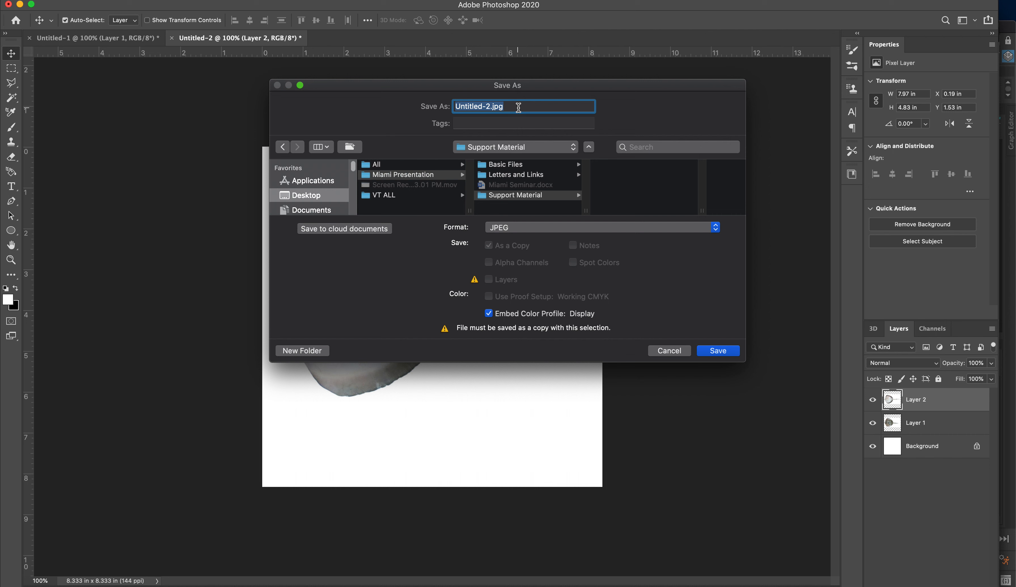
type("B")
key("BackSpace")
type("bottom_stingray")
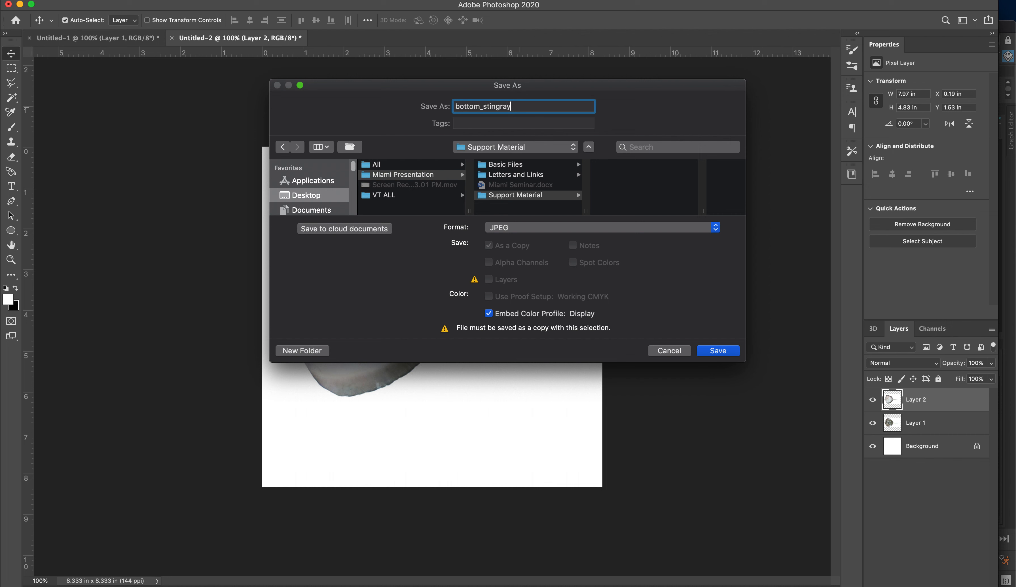
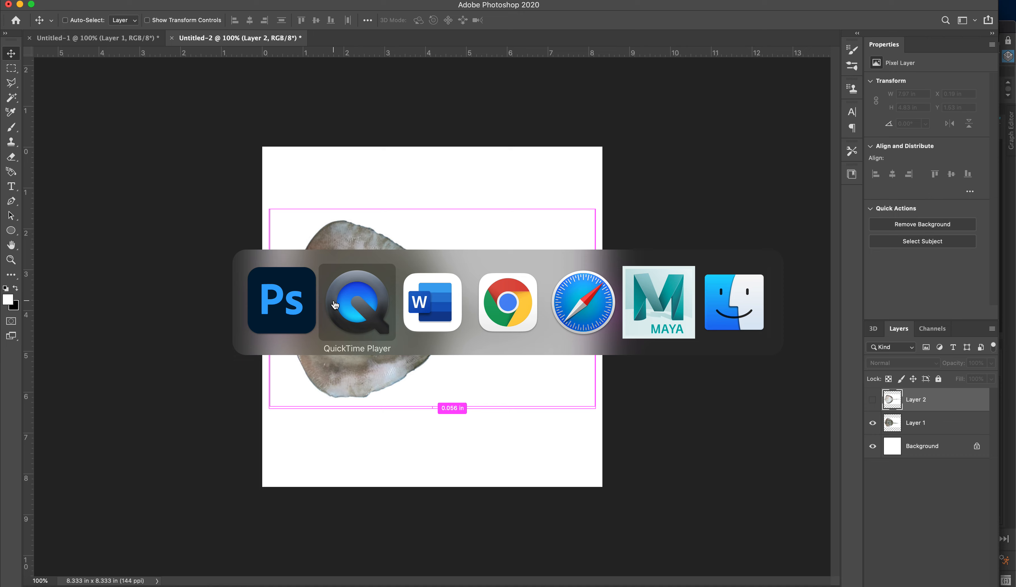
Step: Switch to Finder and open Box Modeling Form.mb from Basic Files in Maya, discarding the open scene's changes
key("super+Tab")
key("super+Tab")
key("super+Tab")
key("super+Tab")
key("super+Tab")
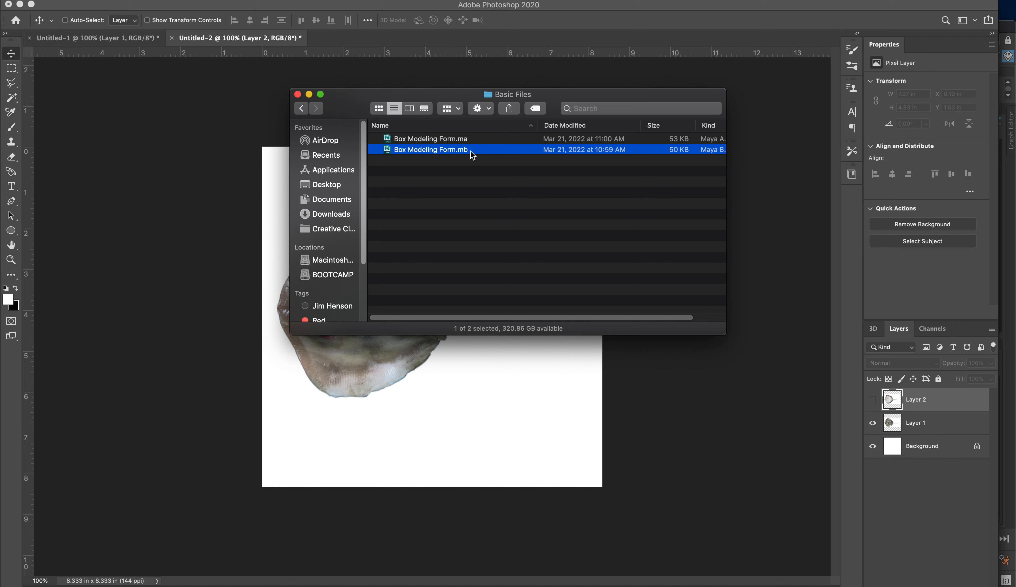
double_click(388, 149)
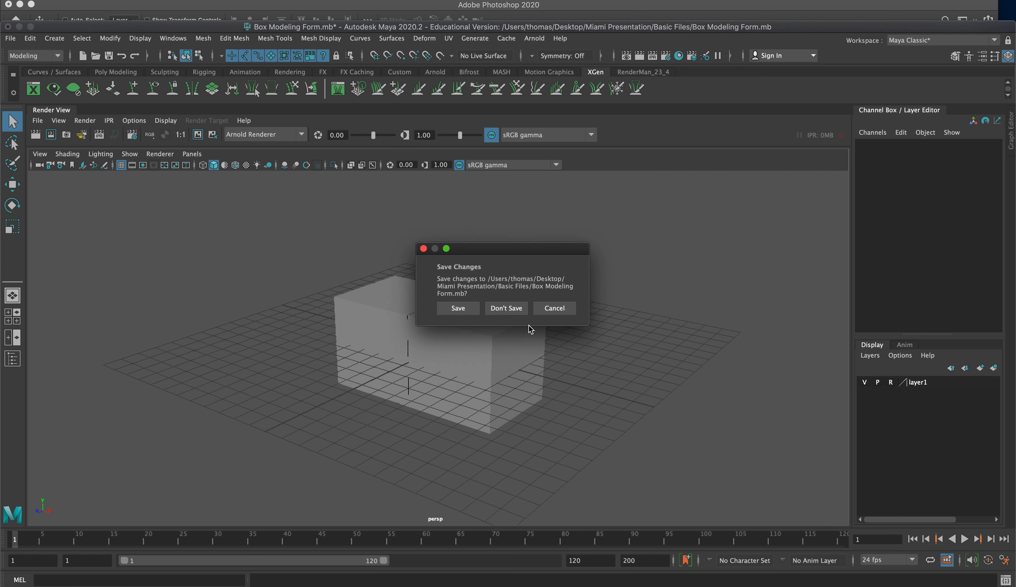
left_click(506, 307)
Step: Try moving an upper corner vertex on one half of the mirrored box, undo the move and return to object mode
left_click(494, 342)
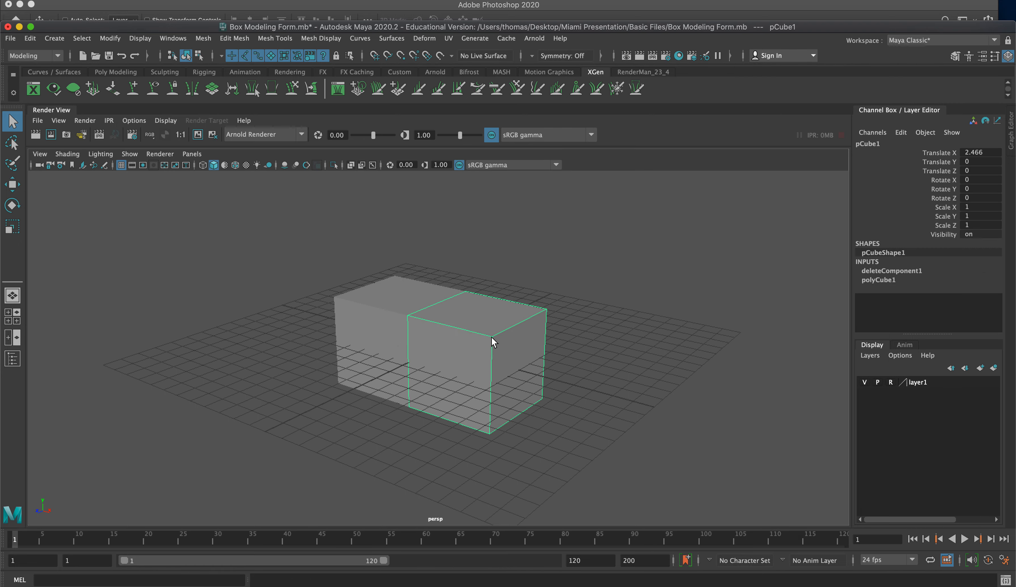
left_click_drag(583, 335, 556, 334, "alt")
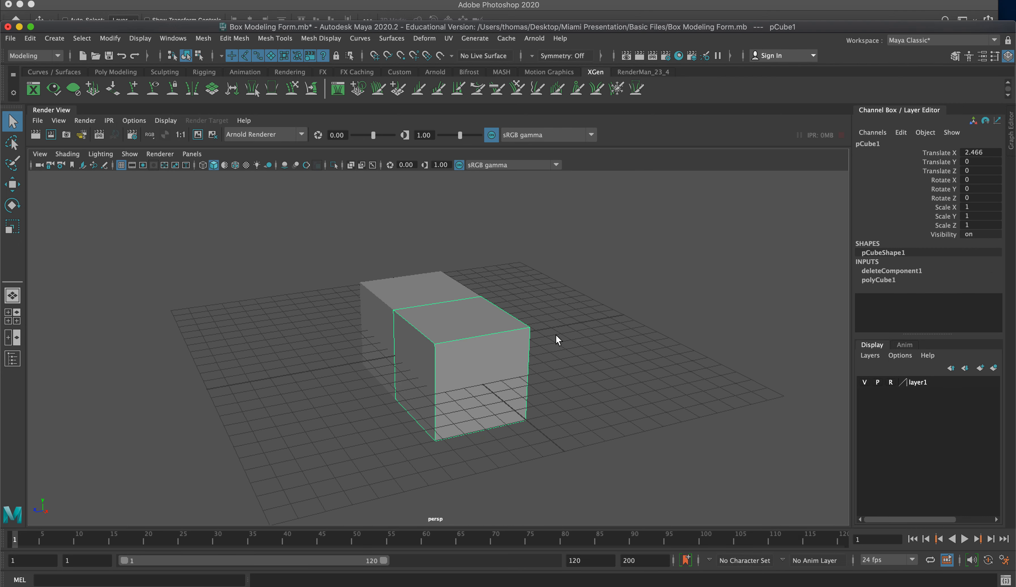
right_click_drag(555, 334, 395, 310, "alt")
left_click(493, 336)
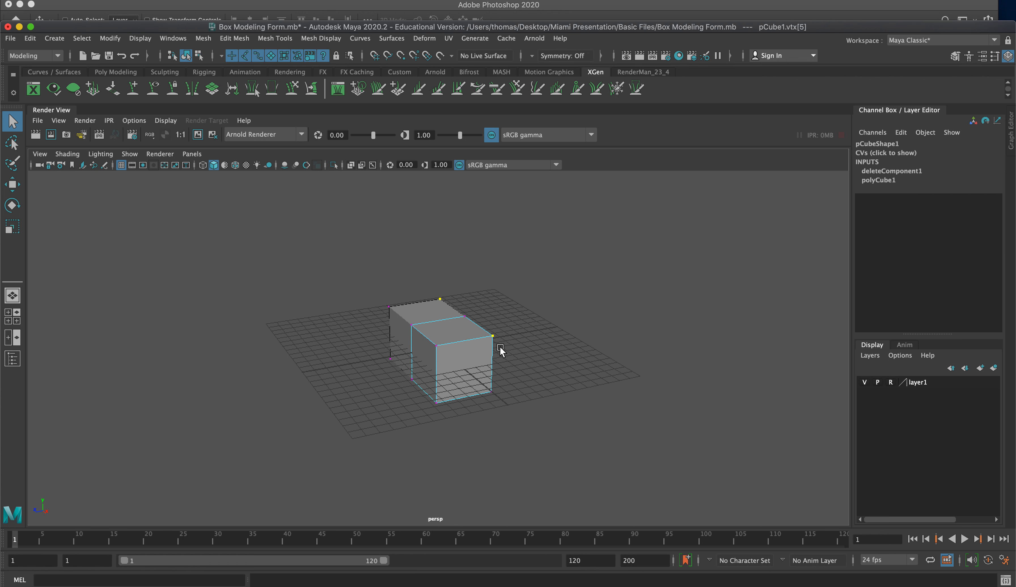
key("w")
left_click_drag(493, 336, 492, 345)
key("ctrl+z")
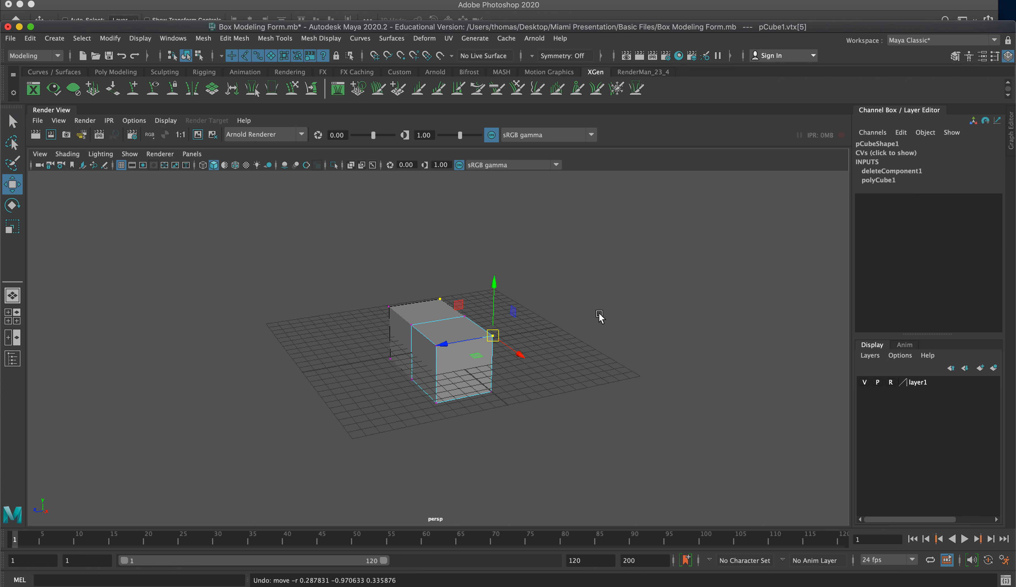
right_click_drag(432, 375, 497, 293)
Step: Show the top view at full size and select the box half with positive Translate X
left_click_drag(568, 317, 451, 321, "alt")
right_click_drag(449, 317, 577, 352, "alt")
left_click_drag(578, 353, 487, 343, "alt")
middle_click_drag(427, 304, 433, 276, "alt")
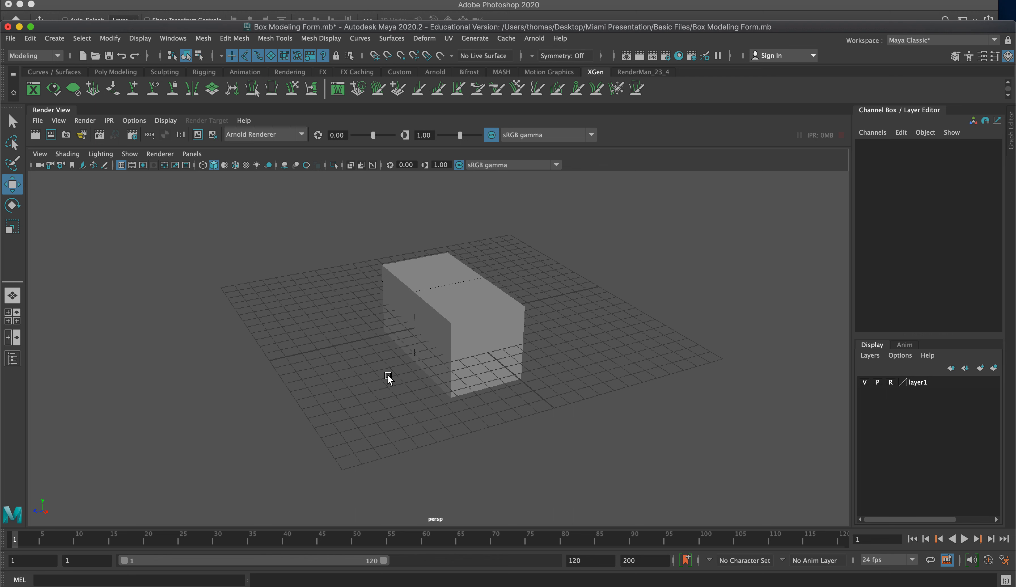
key("space")
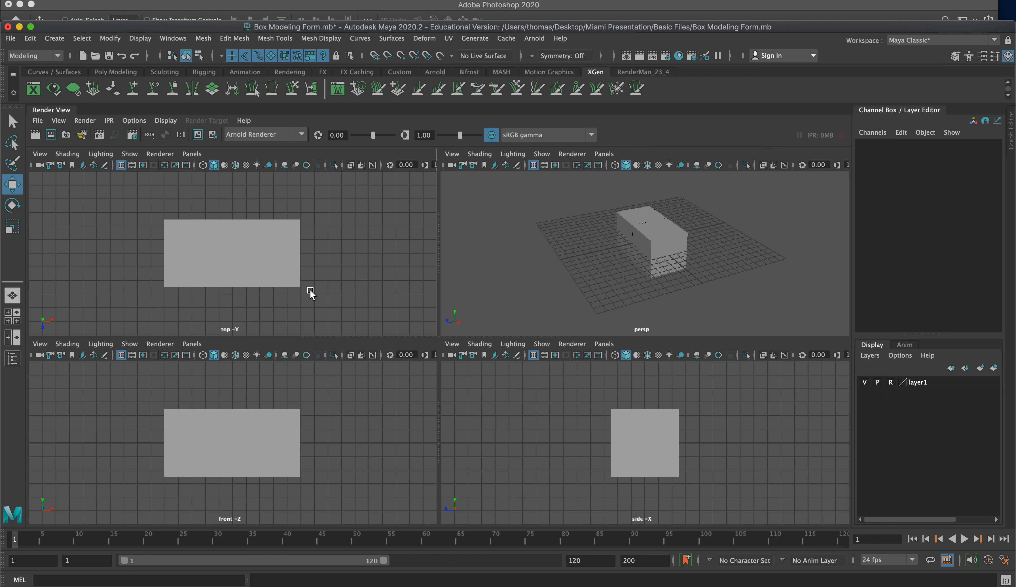
key("space")
scroll(628, 426, "down", 8)
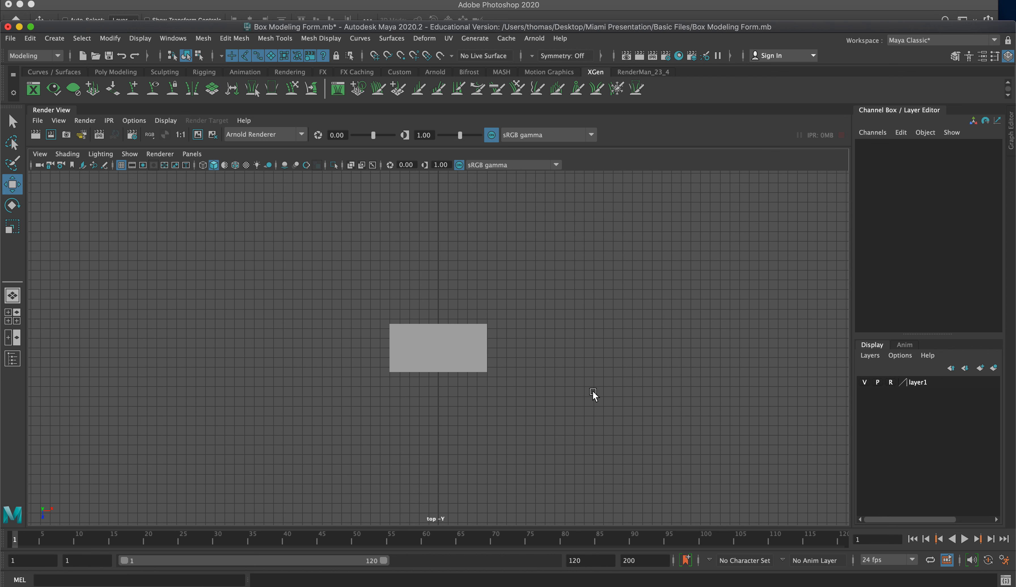
left_click(461, 345)
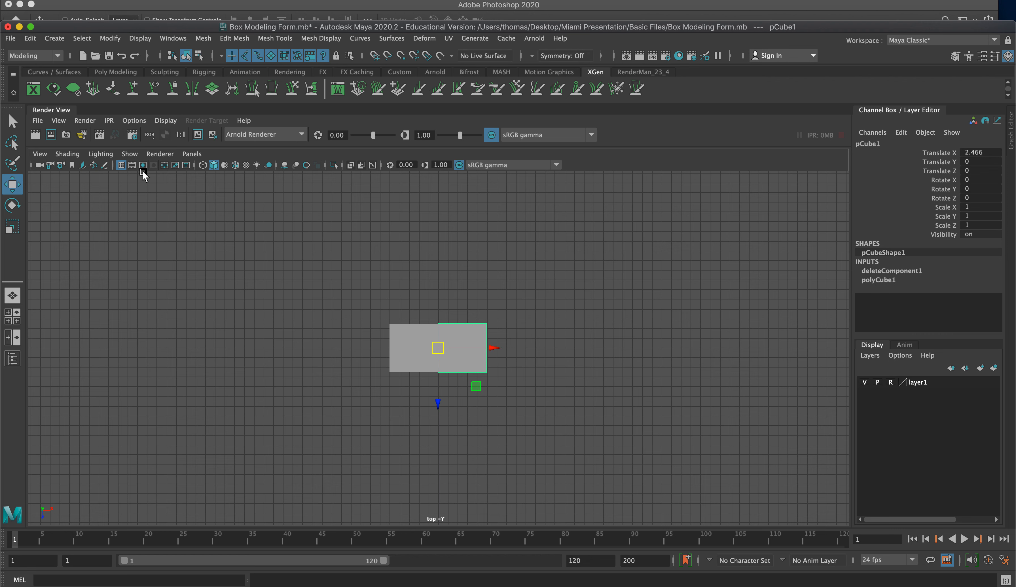
Step: Import top_stingray.jpg from Desktop > Miami Presentation > Support Material as an image plane in the top view
left_click(40, 154)
mouse_move(67, 154)
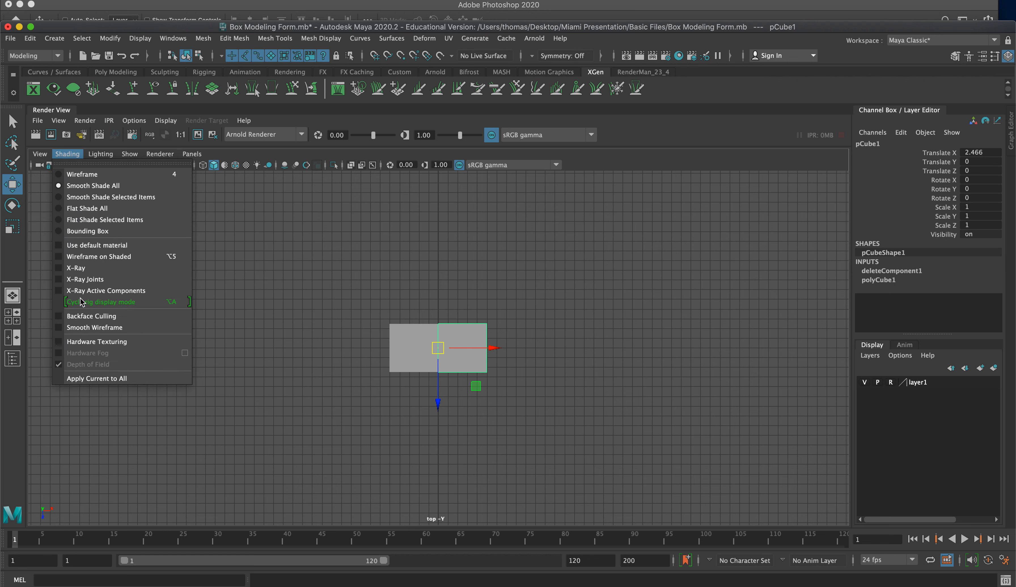
mouse_move(161, 406)
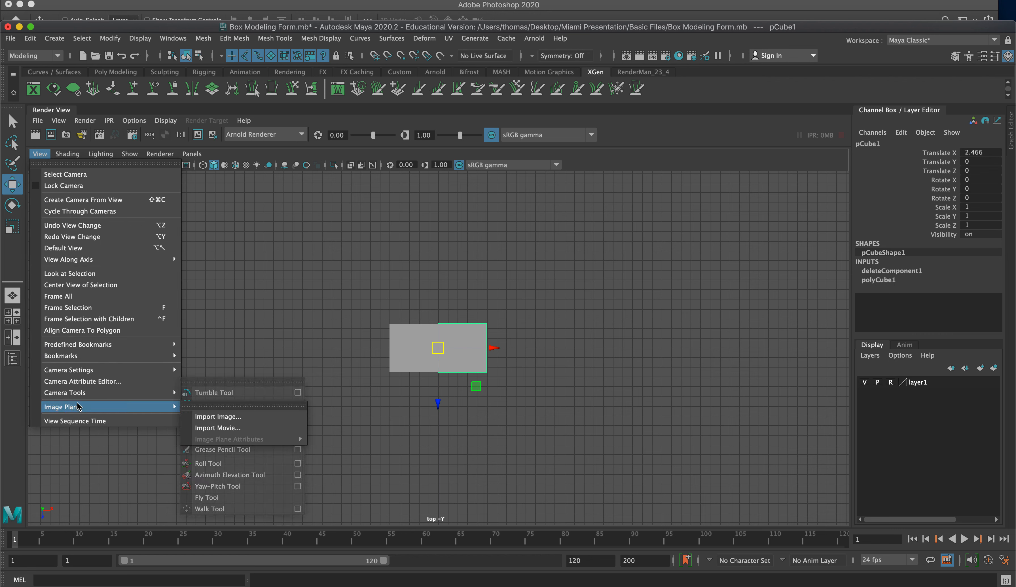
left_click(231, 416)
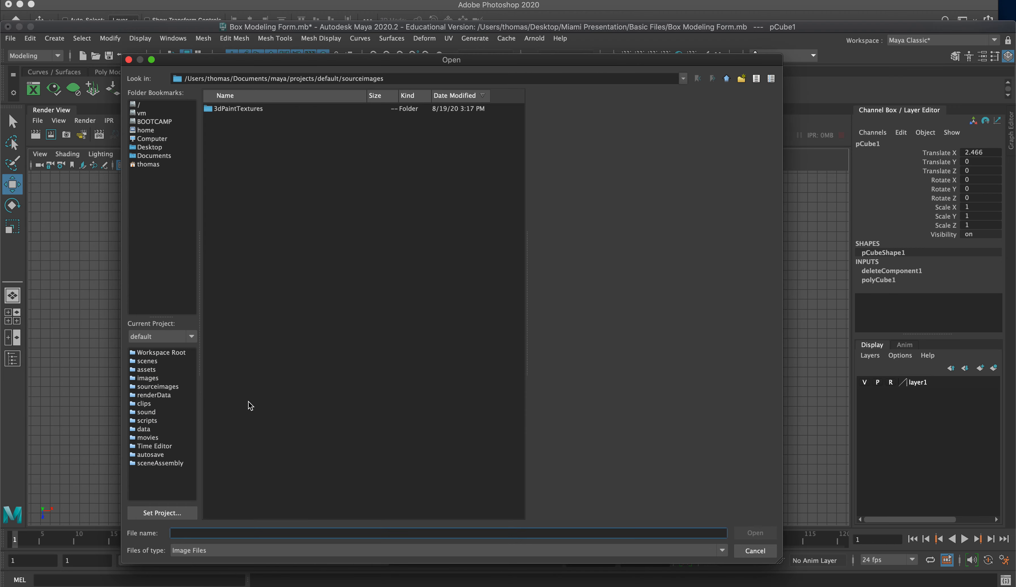
left_click(150, 147)
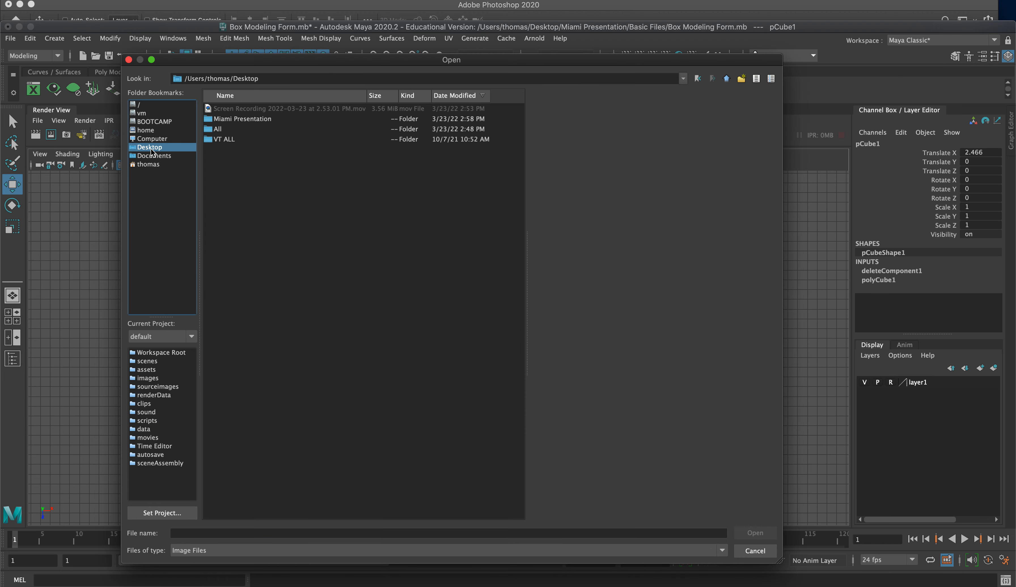
double_click(226, 119)
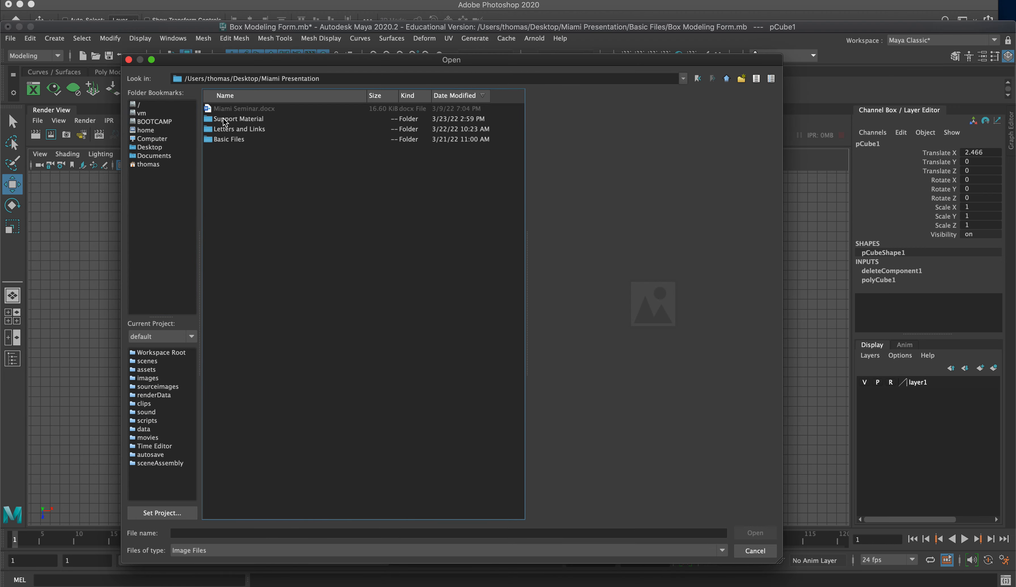
double_click(266, 119)
left_click(253, 110)
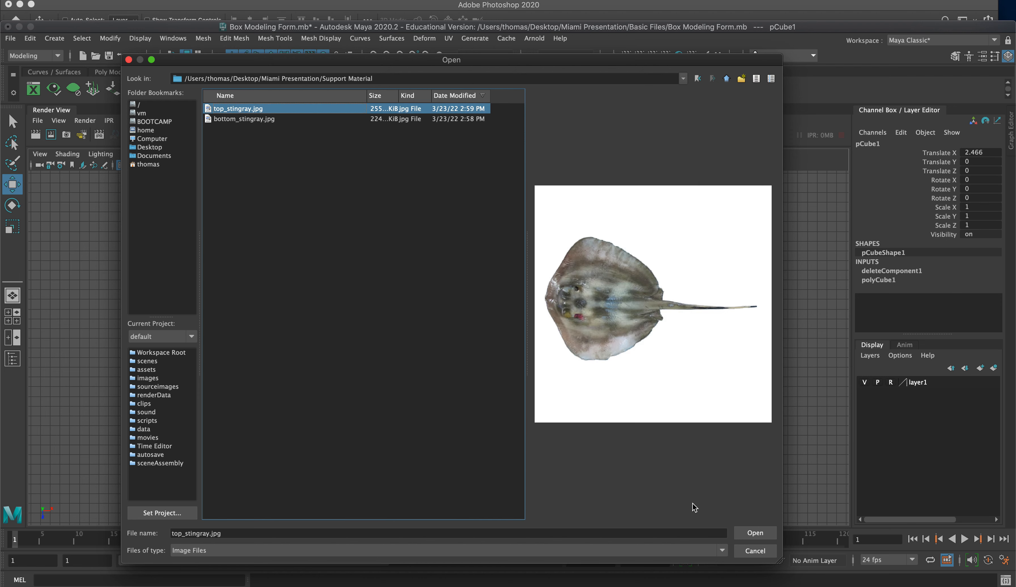
left_click(755, 533)
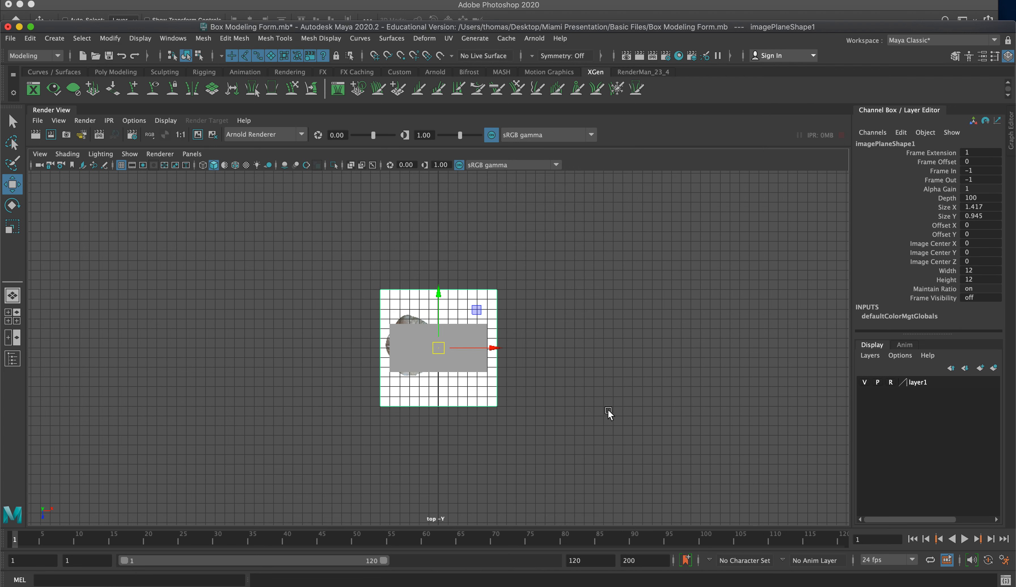
Step: Scale the stingray image plane uniformly to about 2.975 and rotate it to about 89.75° in Y, tail pointing up
key("r")
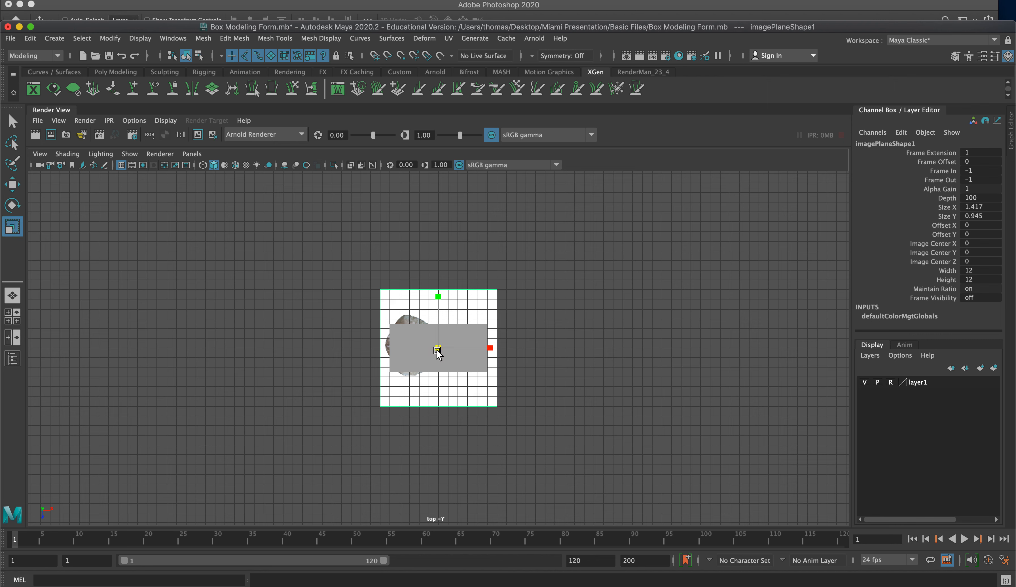
left_click_drag(438, 348, 599, 358)
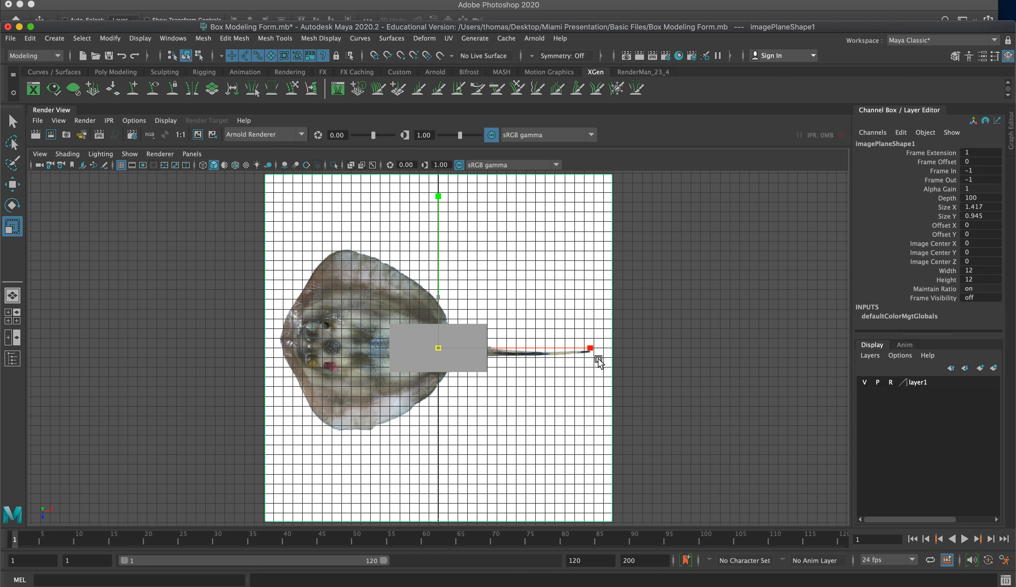
key("e")
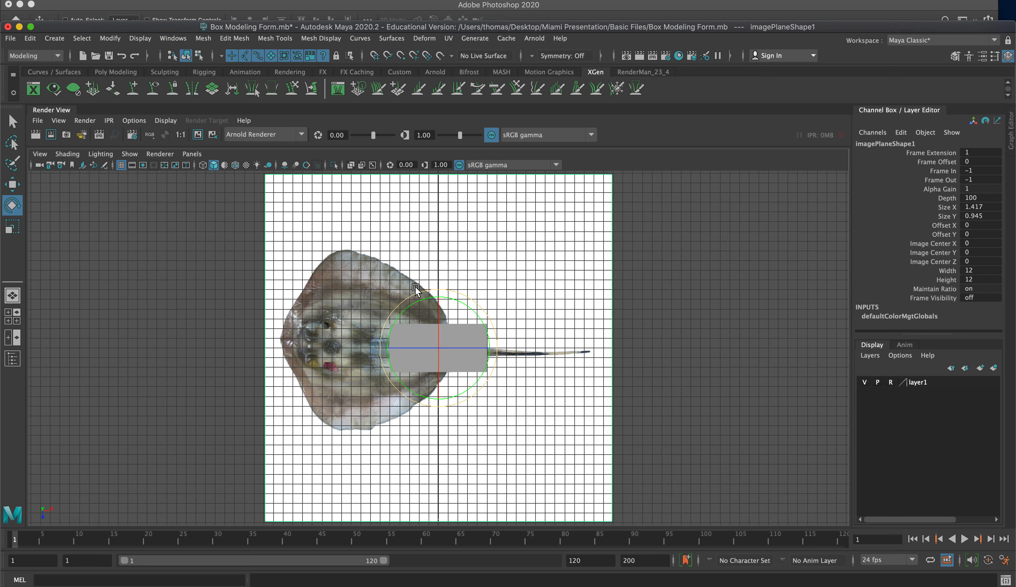
left_click_drag(417, 292, 391, 366)
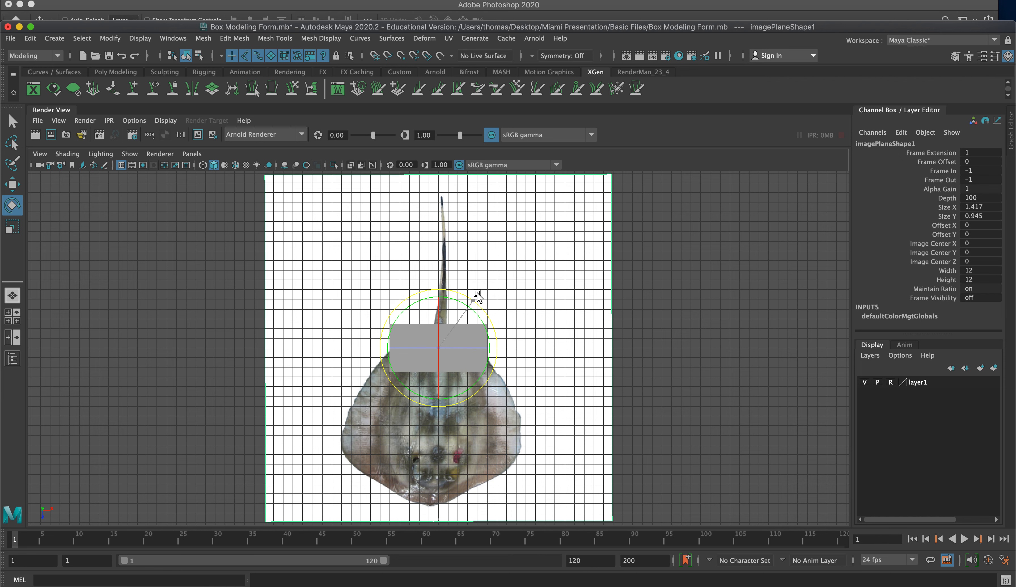
left_click_drag(478, 295, 479, 294)
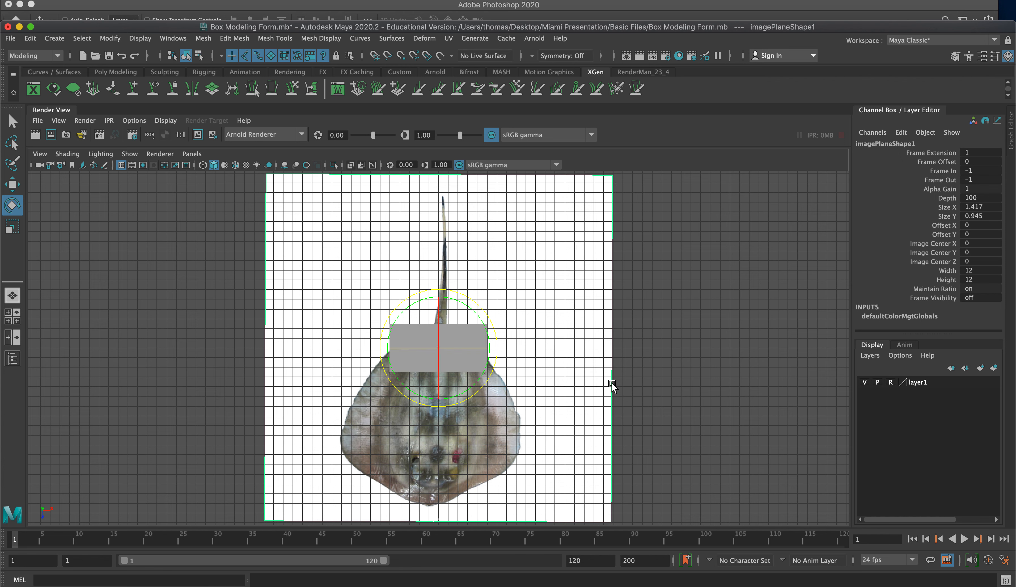
Step: Create a new display layer, layer2, and add the stingray image plane to it
left_click(671, 349)
left_click(588, 299)
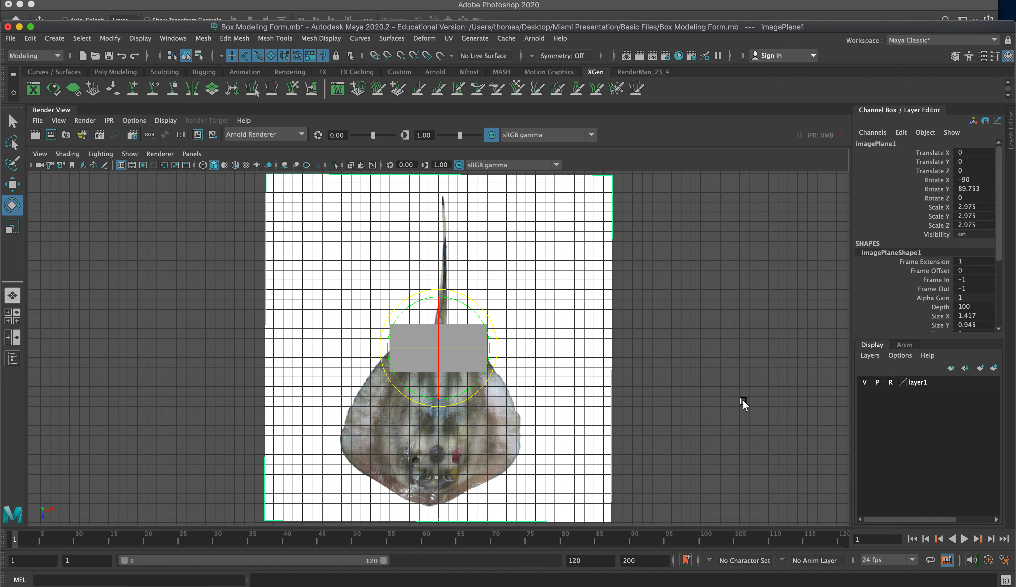
left_click(861, 383)
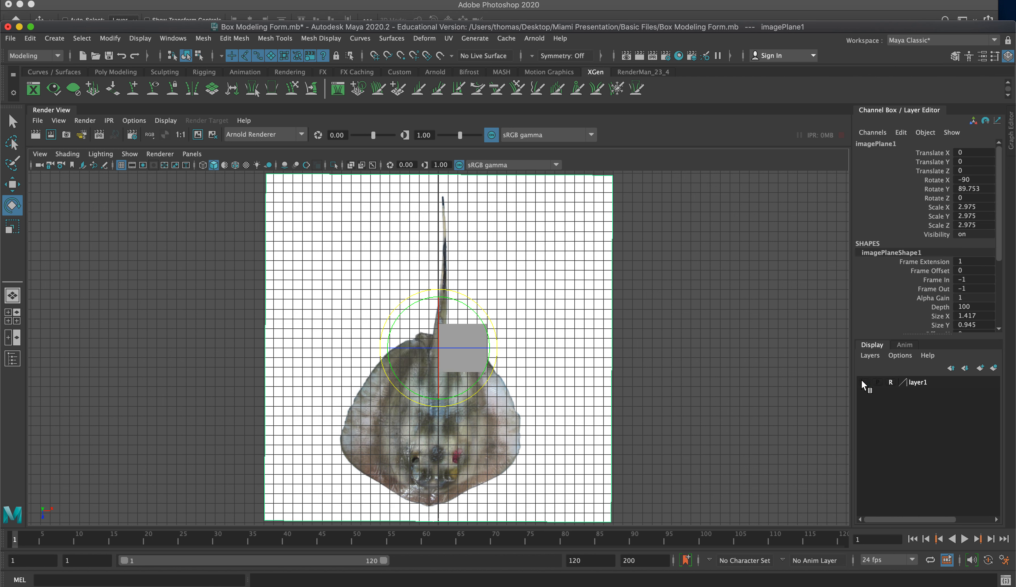
left_click(861, 383)
left_click(870, 355)
left_click(878, 367)
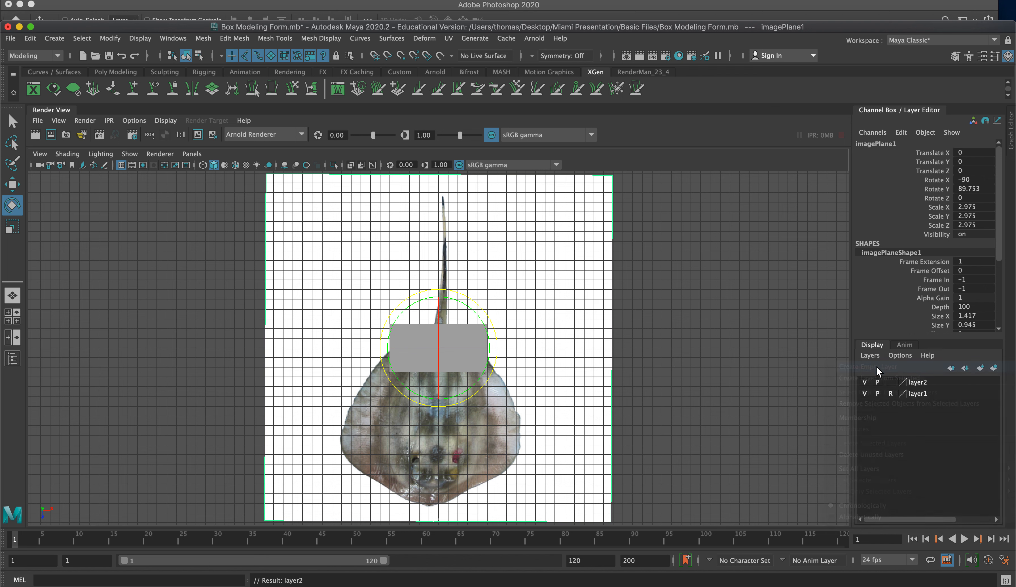
left_click(912, 382)
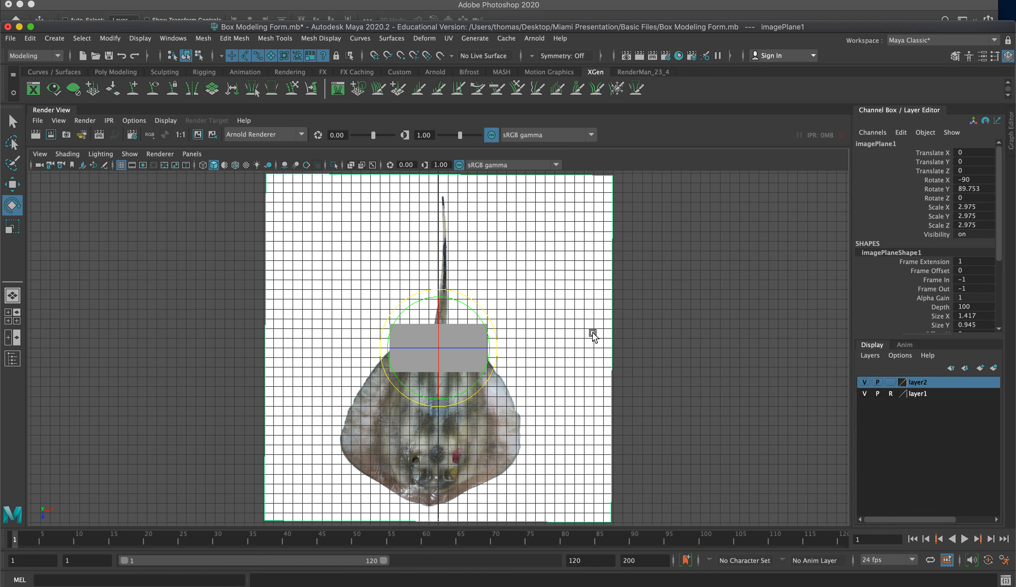
right_click(921, 383)
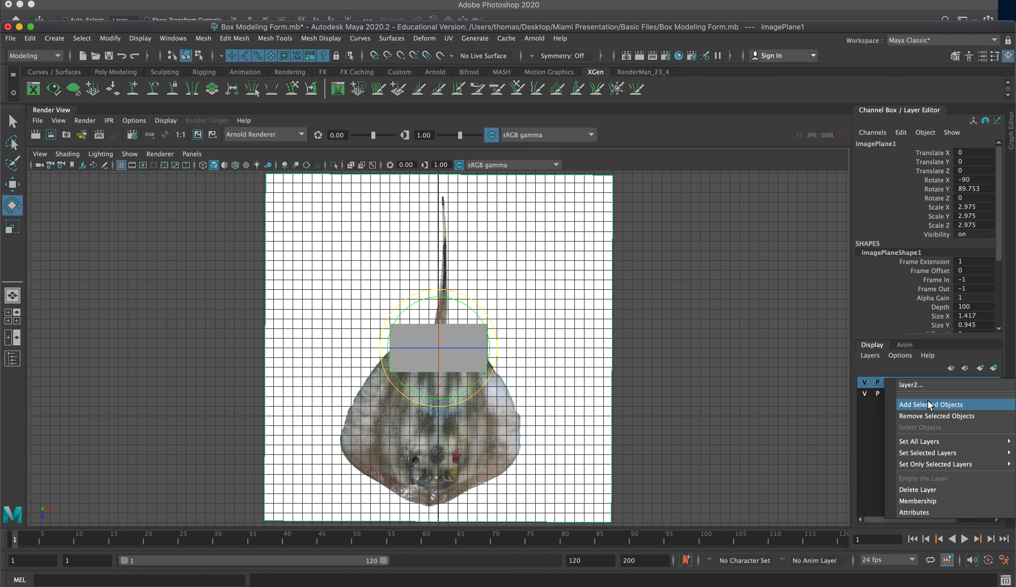
left_click(927, 404)
Step: Set layer2 to Reference display, show the perspective view at full size and clear the selection
left_click(864, 382)
left_click(864, 382)
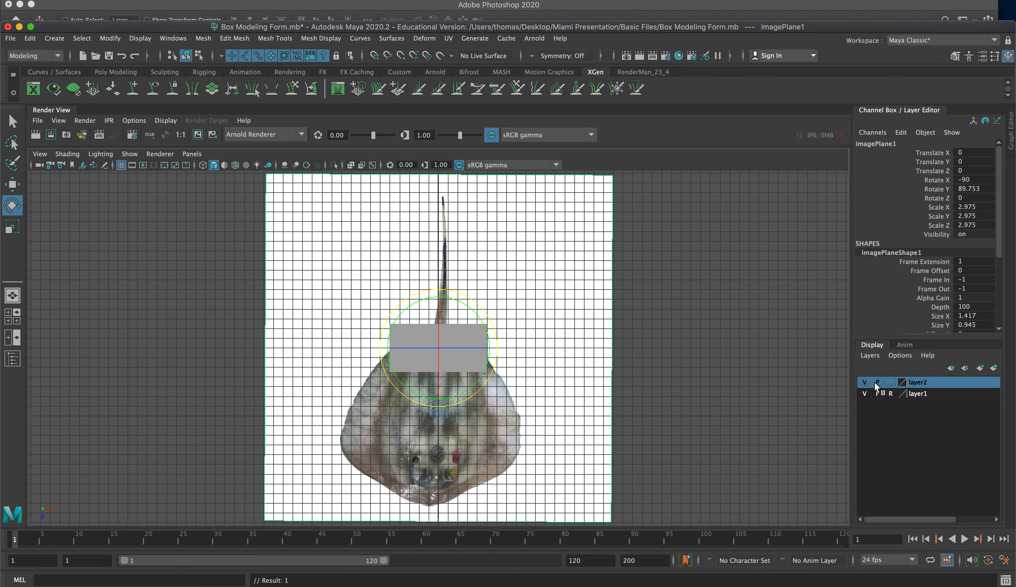
left_click(891, 382)
left_click(891, 381)
key("space")
key("space")
key("space")
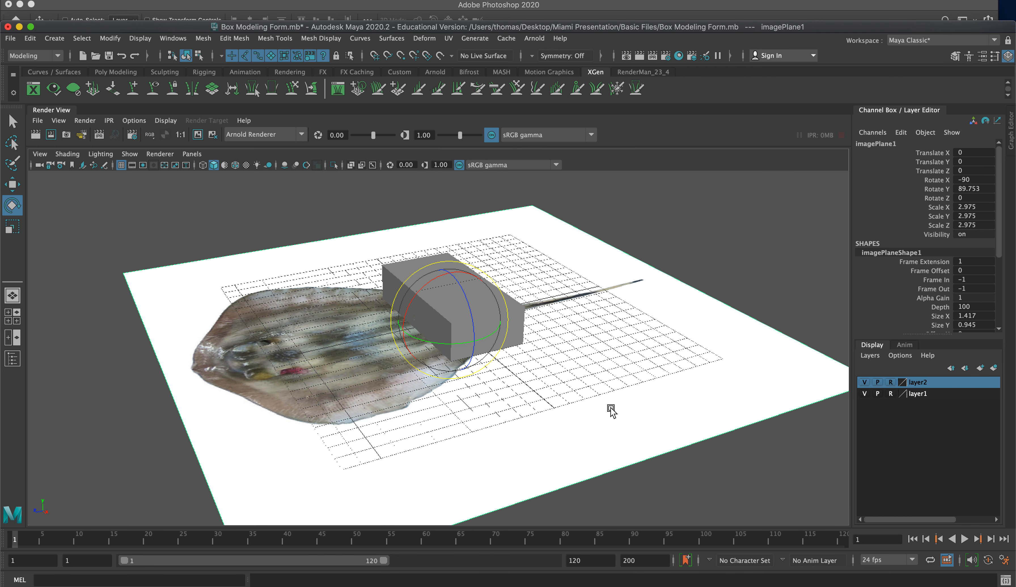
left_click(608, 409)
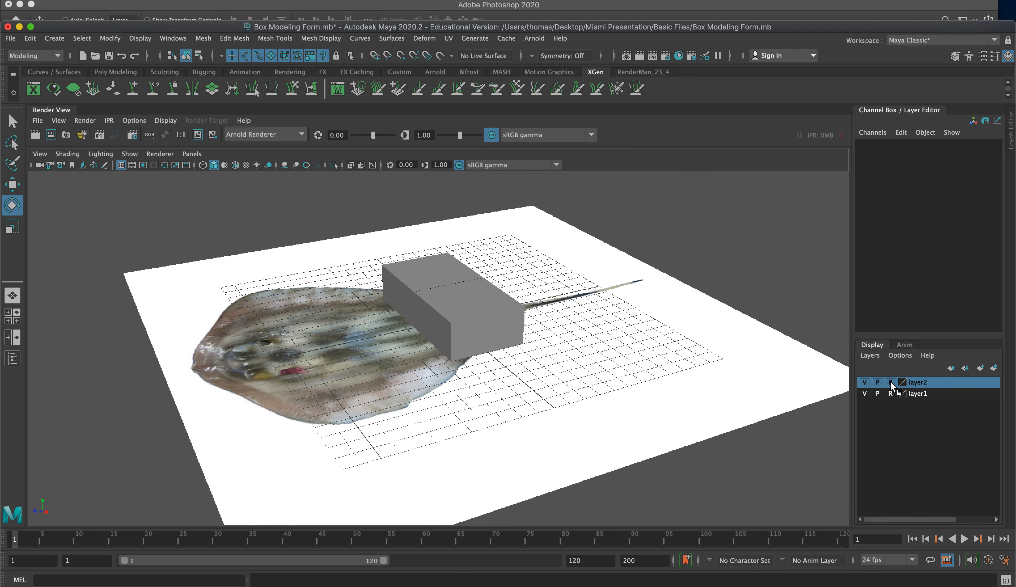
Step: Lower the stingray image plane to about -4.29 in Translate Y and return layer2 to Reference display
left_click(751, 382)
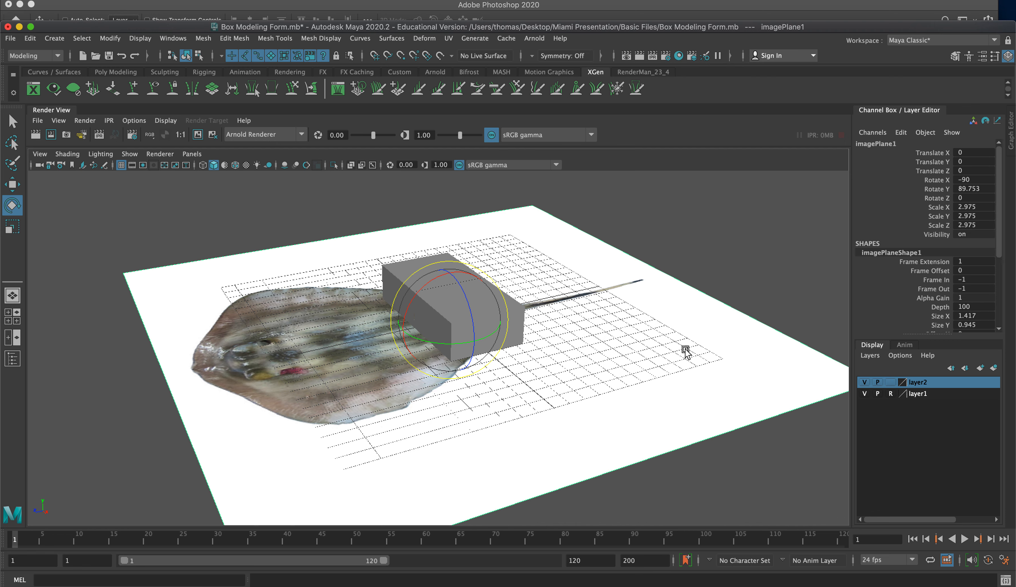
key("w")
left_click_drag(451, 260, 454, 328)
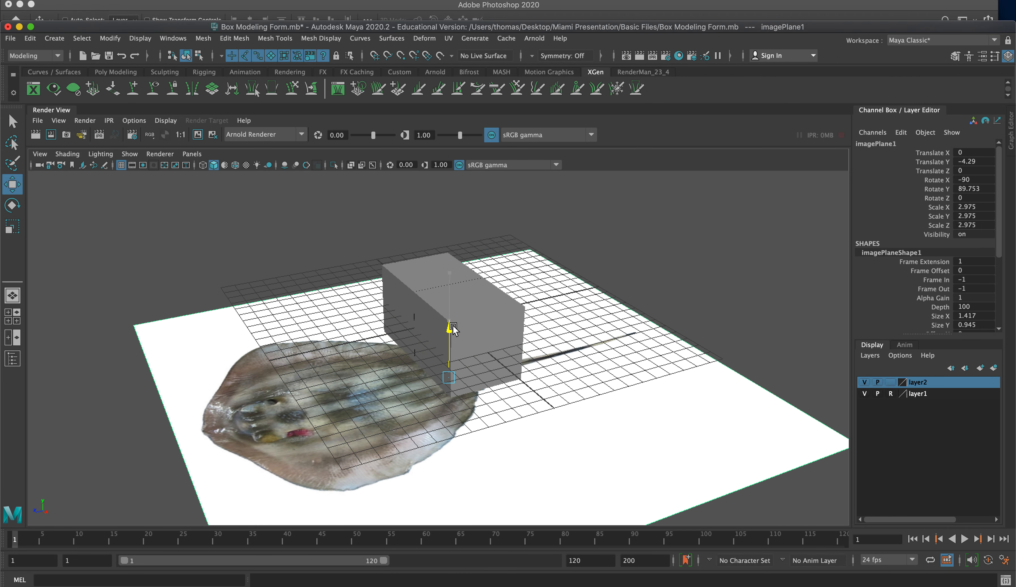
left_click(889, 382)
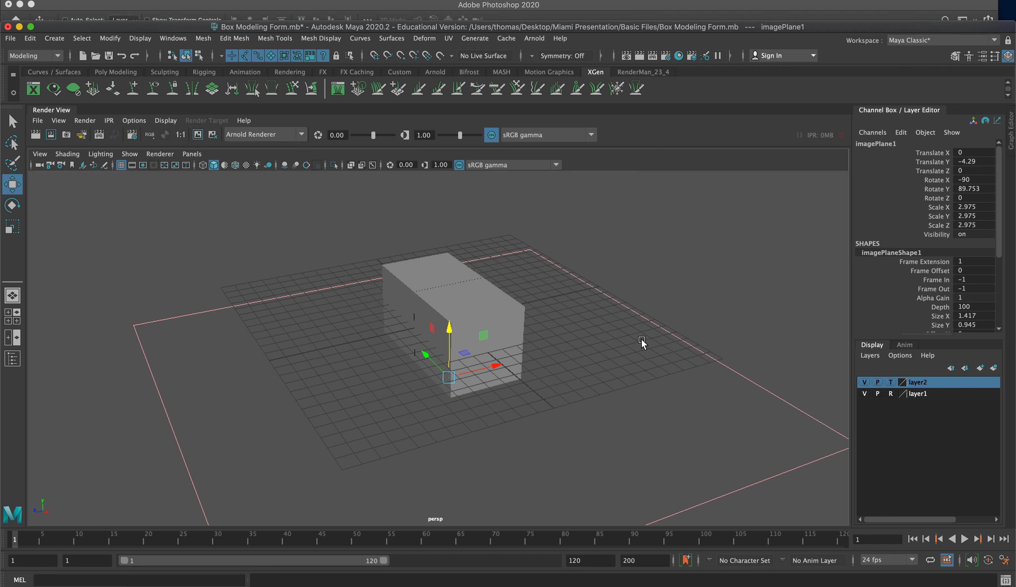
left_click(889, 382)
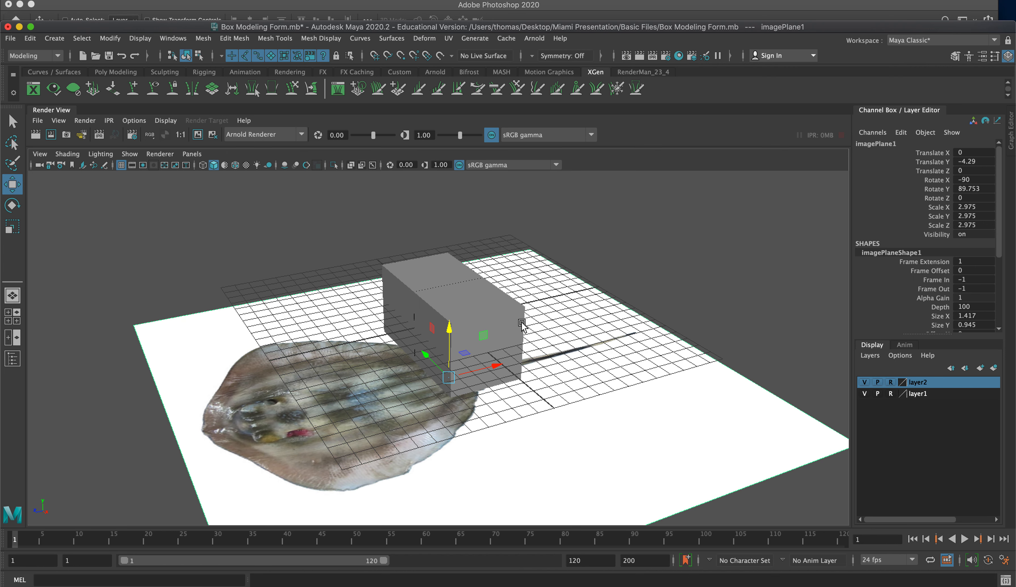
left_click(500, 318)
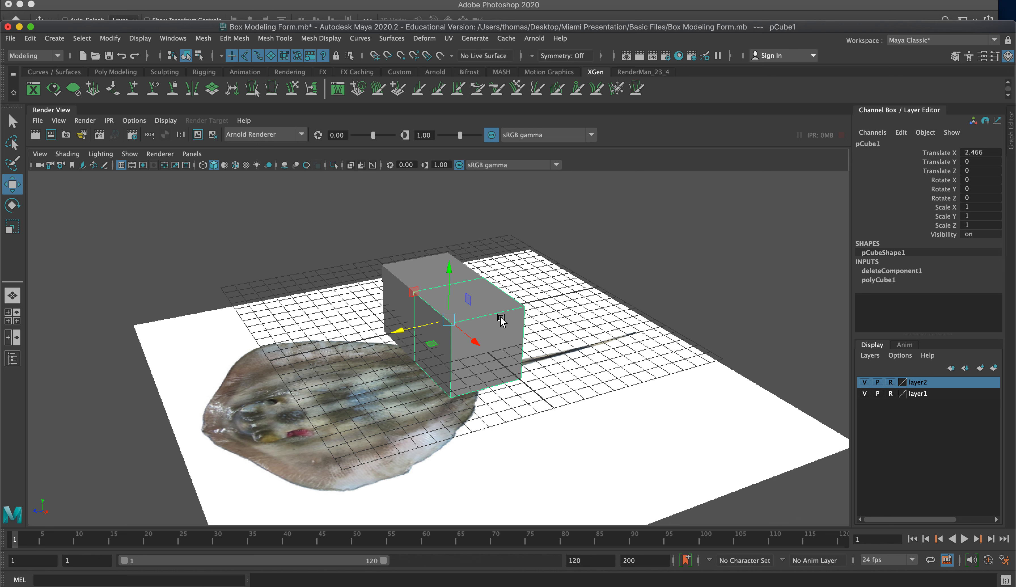
left_click_drag(404, 328, 335, 332)
key("ctrl+z")
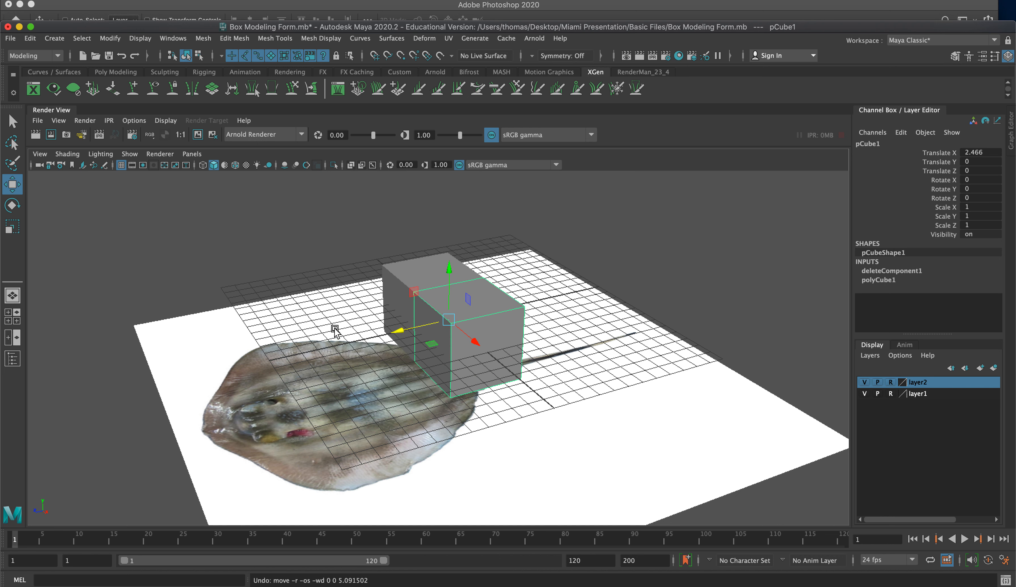
Step: In the top view, move the half-box's vertices inward to shrink the mirrored box to a small block over the rear of the stingray's body
key("space")
key("space")
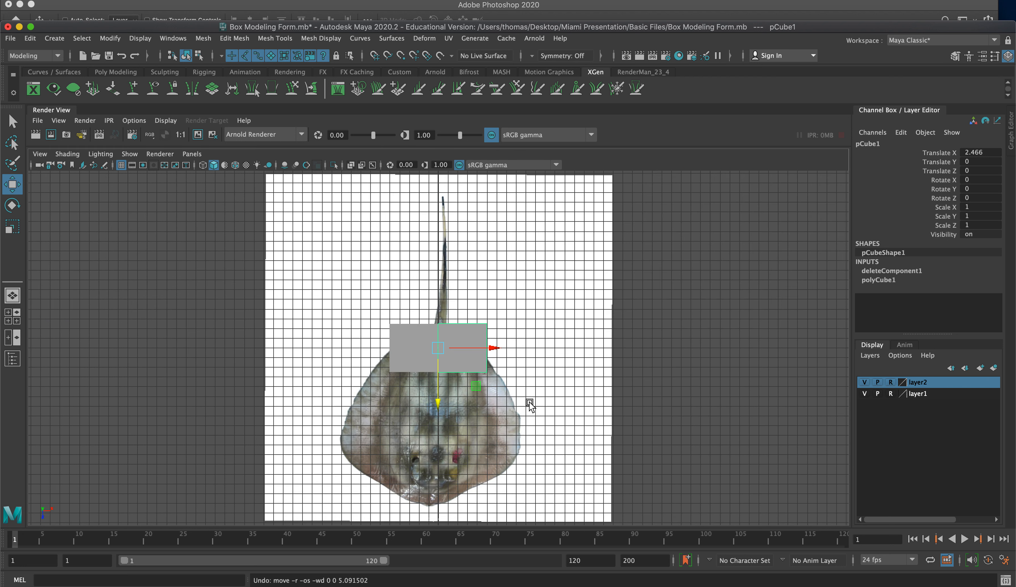
right_click_drag(377, 350, 331, 328, "alt")
middle_click_drag(337, 316, 333, 289, "alt")
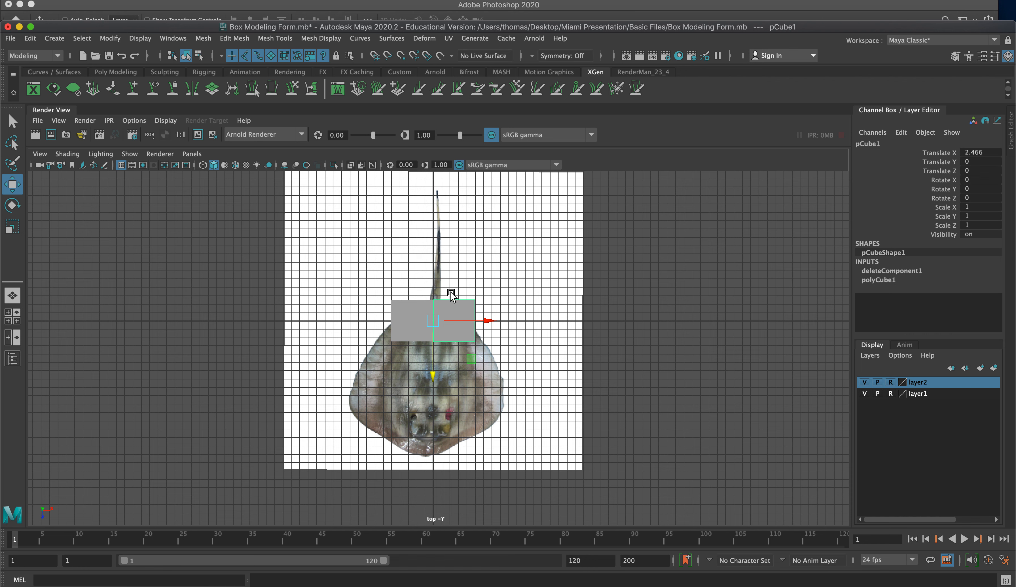
right_click_drag(446, 304, 453, 260)
left_click_drag(454, 260, 506, 389)
left_click_drag(528, 320, 510, 321)
left_click_drag(407, 288, 496, 337)
left_click_drag(438, 357, 447, 385)
left_click_drag(486, 299, 442, 365)
left_click_drag(485, 335, 485, 335)
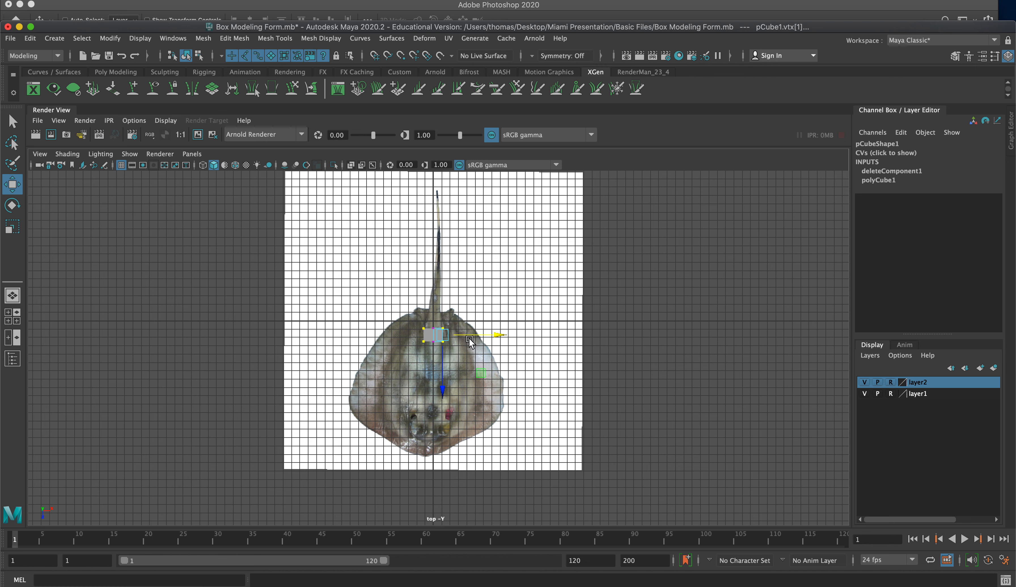
Step: In the perspective view, lower the box's upper vertices until its height roughly matches its width
key("space")
key("space")
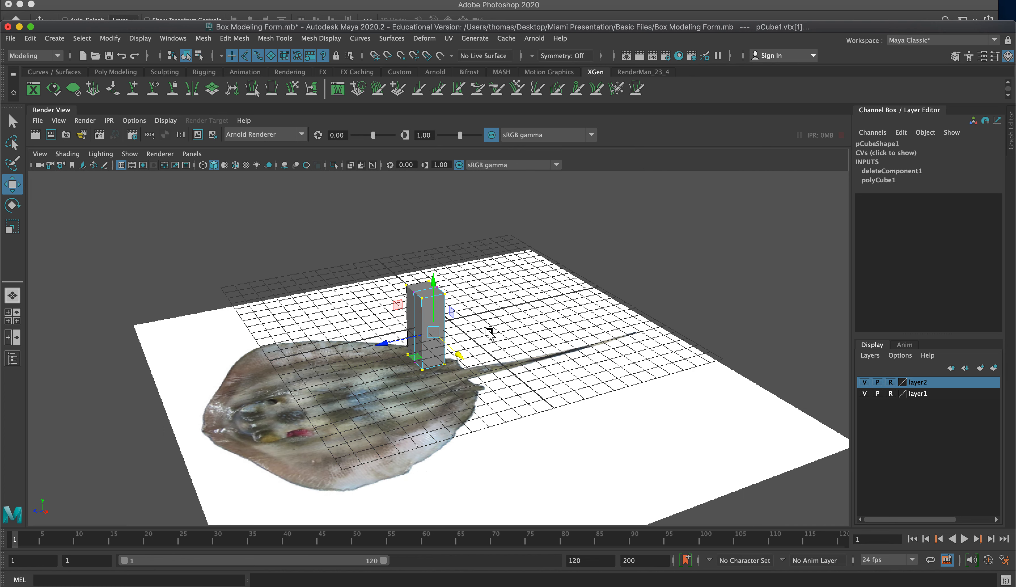
left_click_drag(431, 338, 396, 269, "alt")
left_click_drag(367, 216, 444, 297)
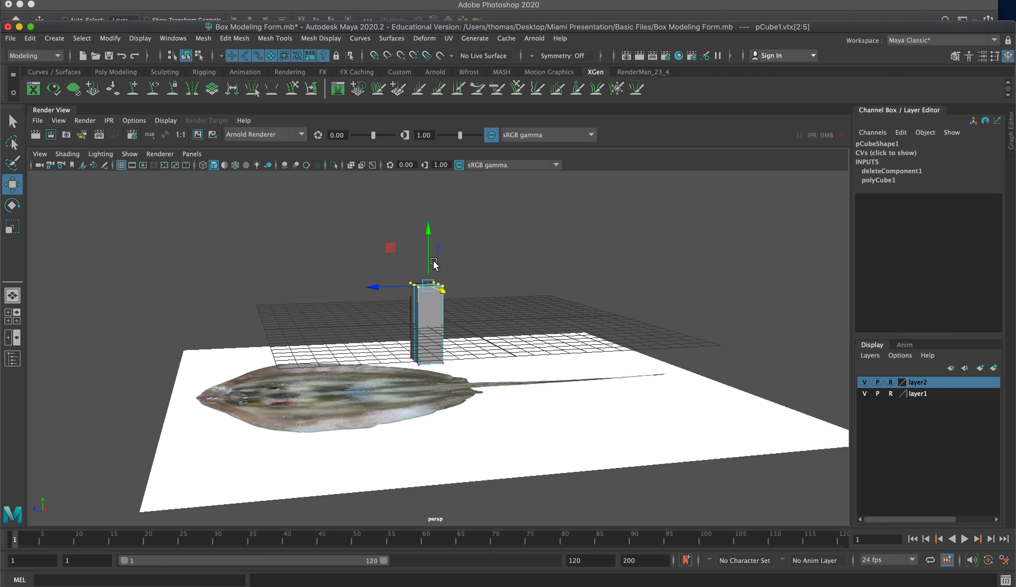
left_click_drag(427, 234, 428, 290)
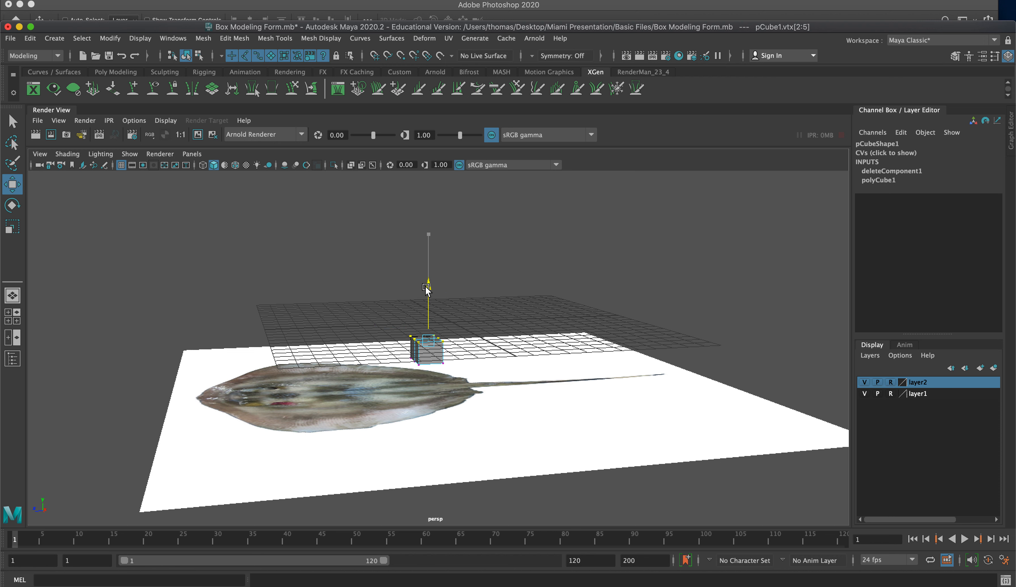
Step: Move all the box's vertices down near the image plane and forward to just behind the stingray's eyes, and clear the selection
left_click_drag(354, 355, 225, 384, "alt")
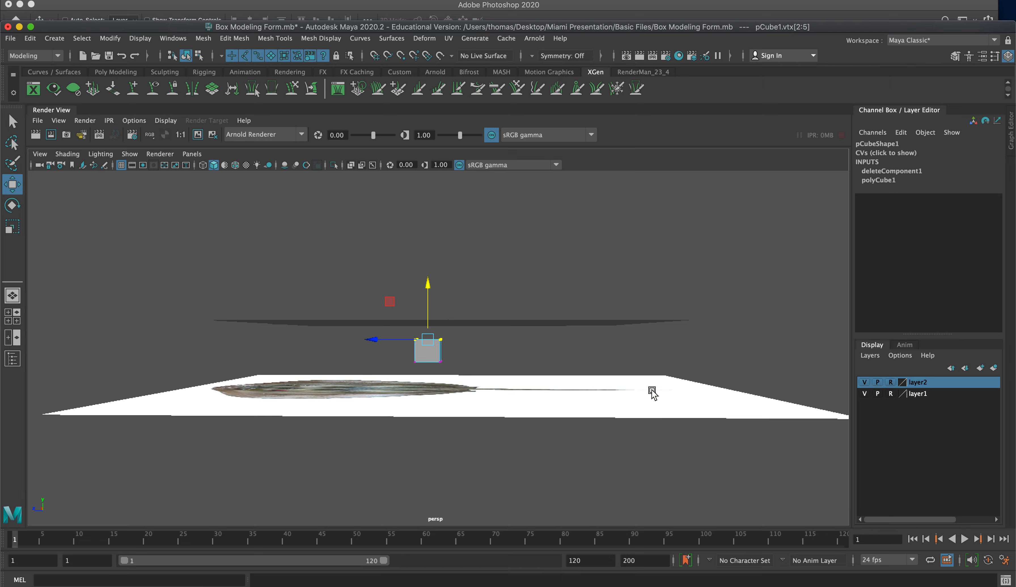
left_click_drag(479, 369, 219, 476, "alt")
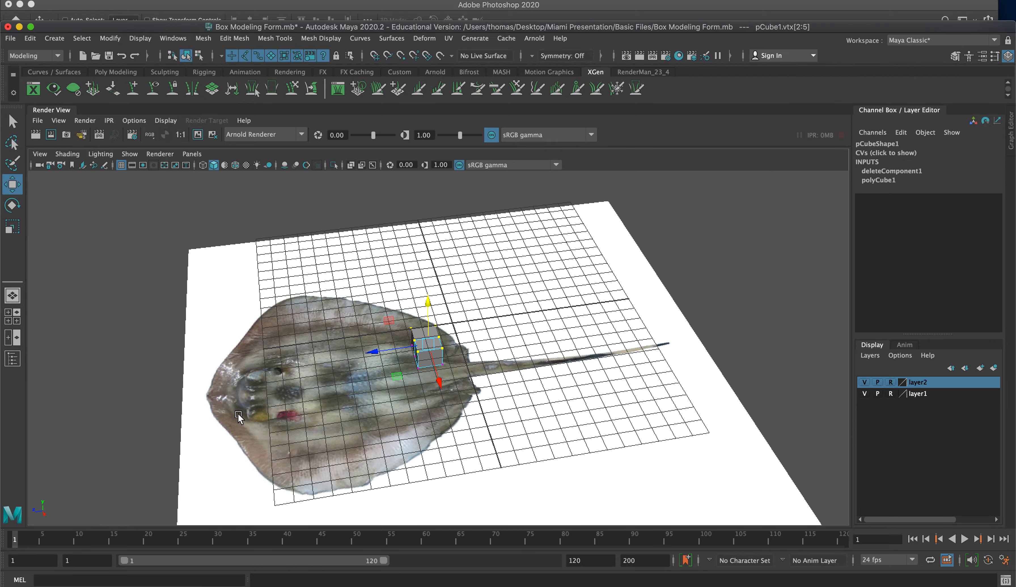
left_click_drag(242, 415, 548, 305, "alt")
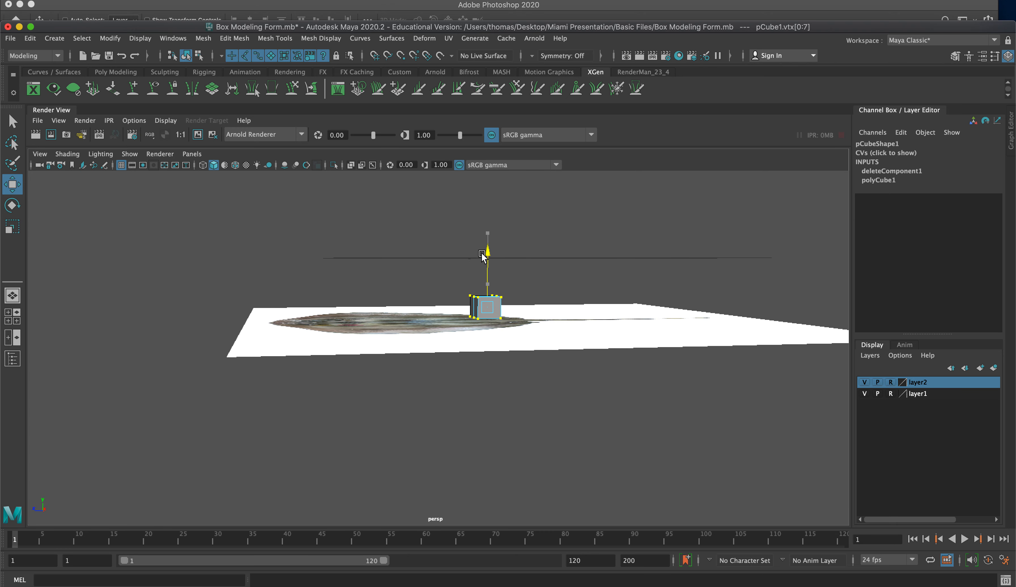
left_click_drag(411, 308, 352, 310)
left_click_drag(336, 270, 430, 315, "alt")
left_click_drag(436, 301, 439, 262, "alt")
left_click(447, 257)
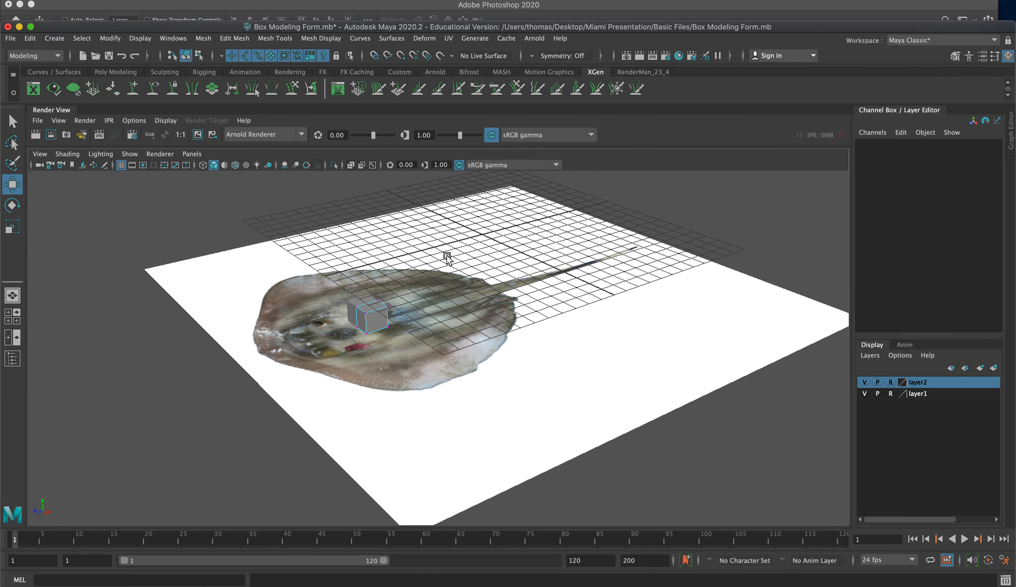
Step: Save the scene as Stingray_1.mb in Maya Binary format in Desktop > Miami Presentation
left_click(10, 39)
left_click(64, 95)
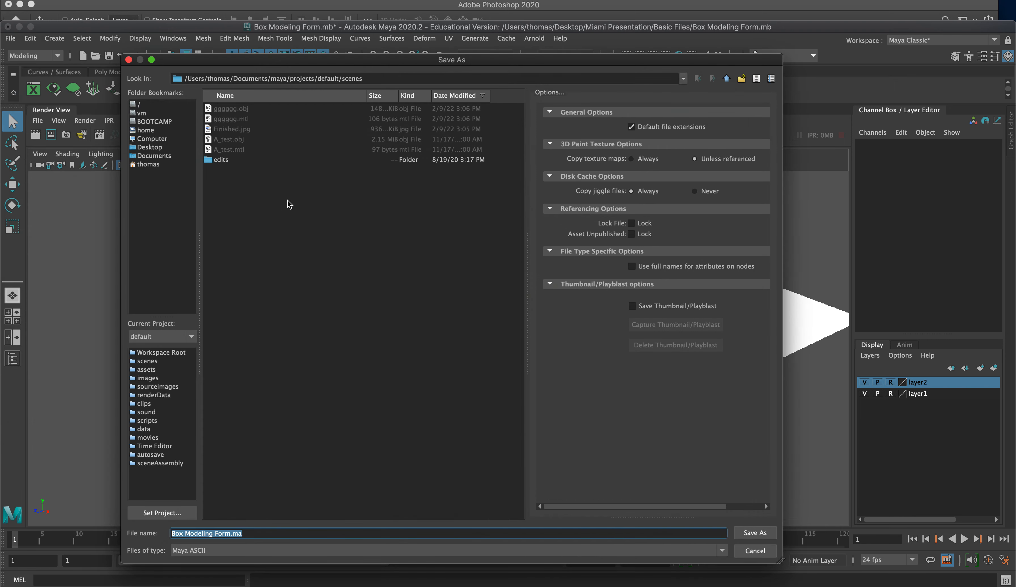
left_click(150, 149)
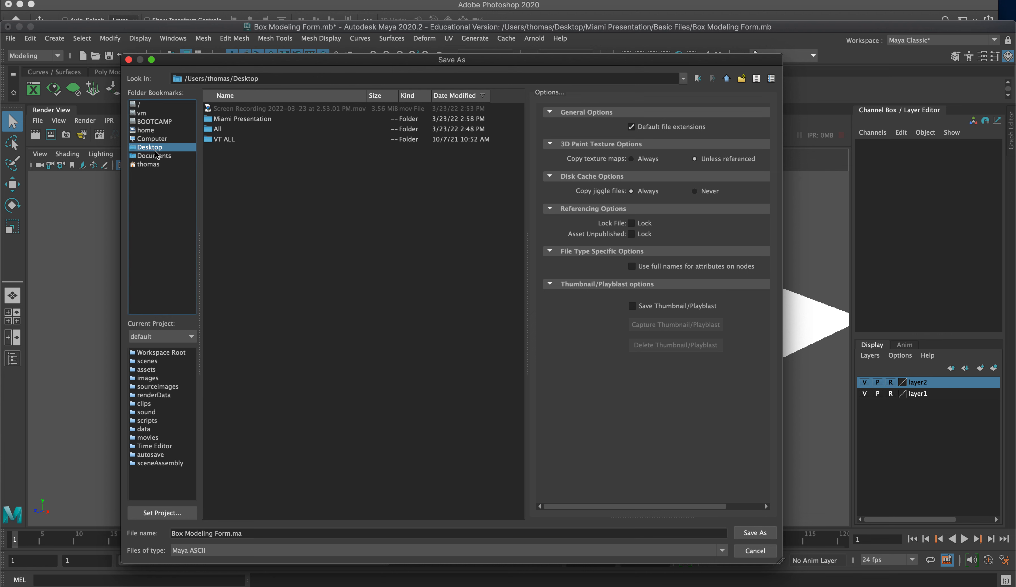
double_click(223, 119)
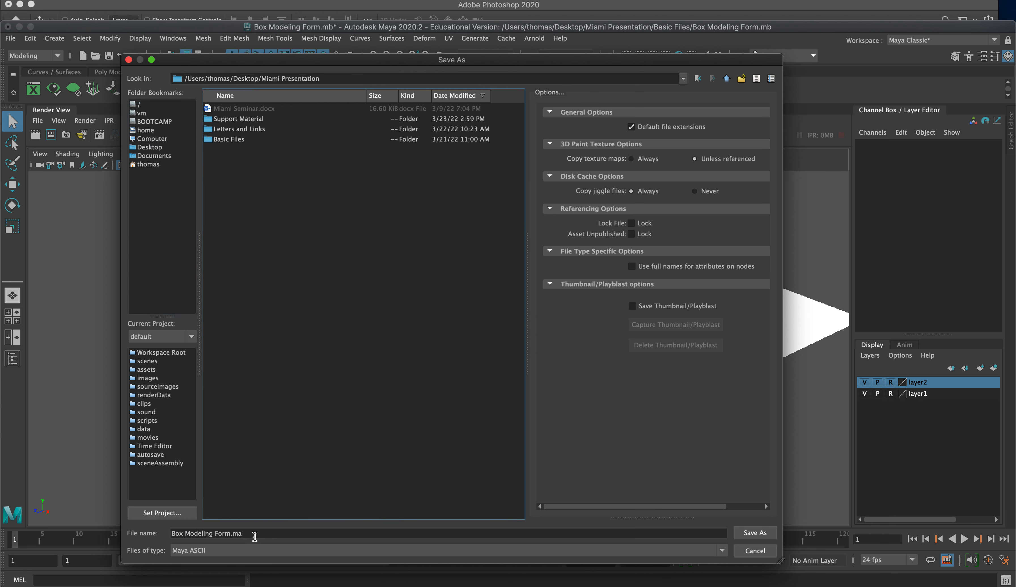
left_click_drag(228, 533, 154, 532)
type("S")
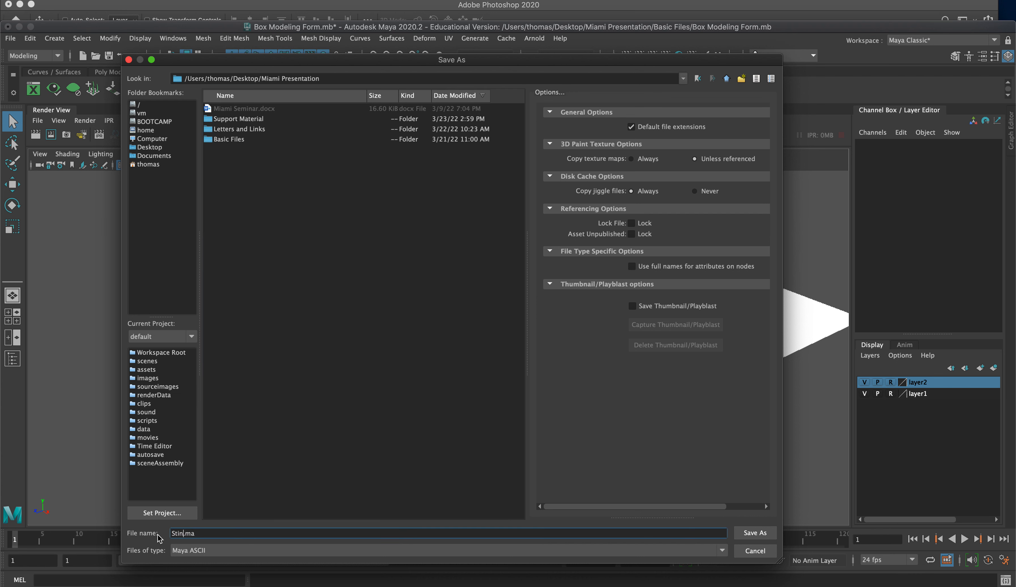
type("tingray_1")
left_click(280, 550)
left_click(285, 568)
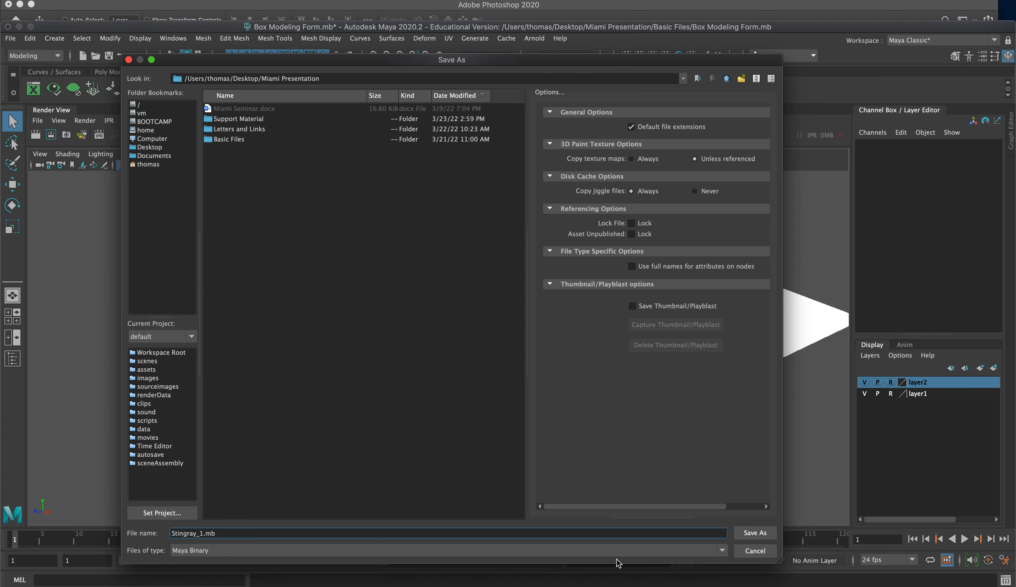
left_click(754, 532)
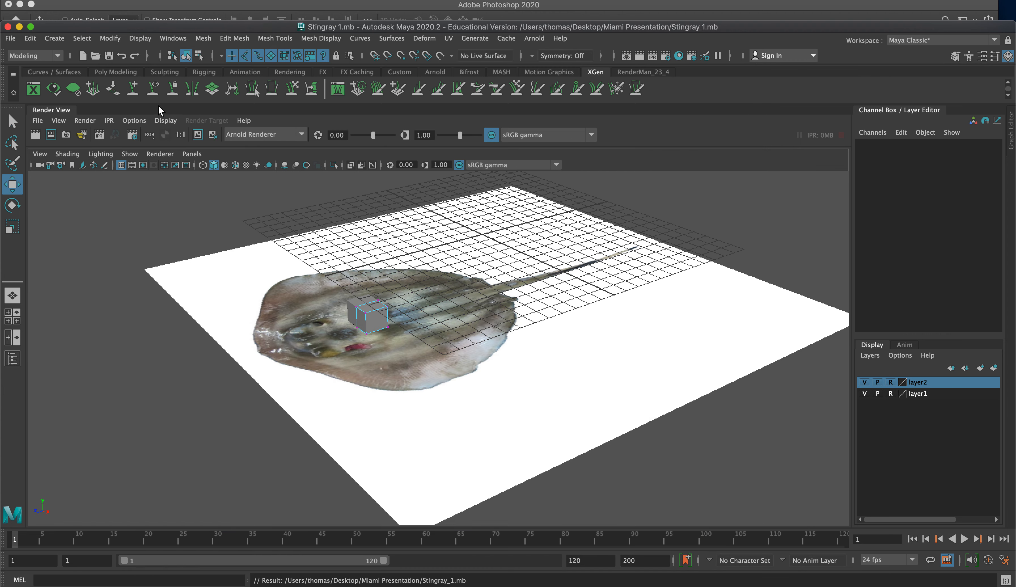
left_click(10, 38)
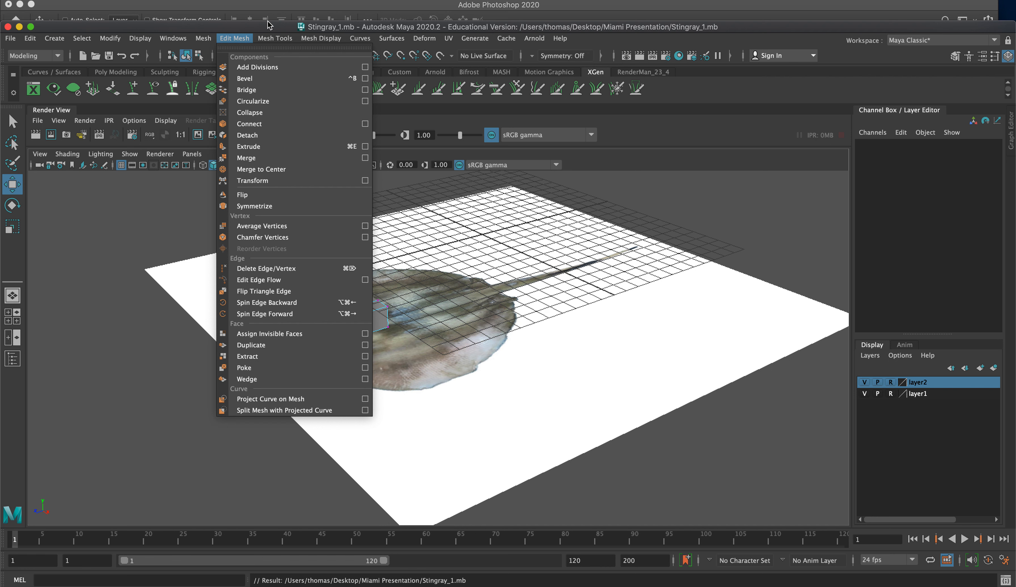
mouse_move(275, 38)
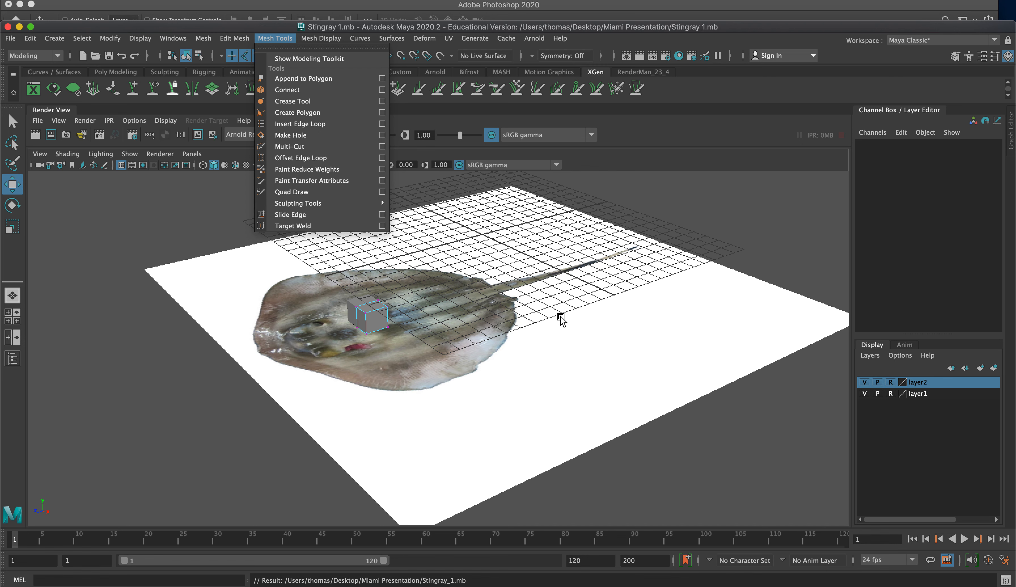
key("space")
key("space")
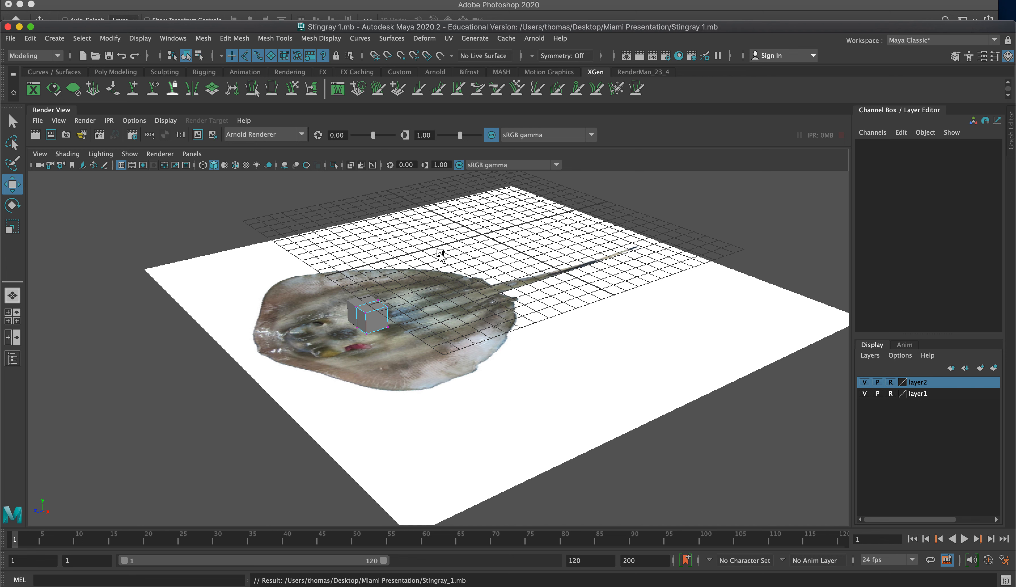
Step: Hide the grid in both the perspective and top views, and return to the full-size perspective view
left_click(130, 153)
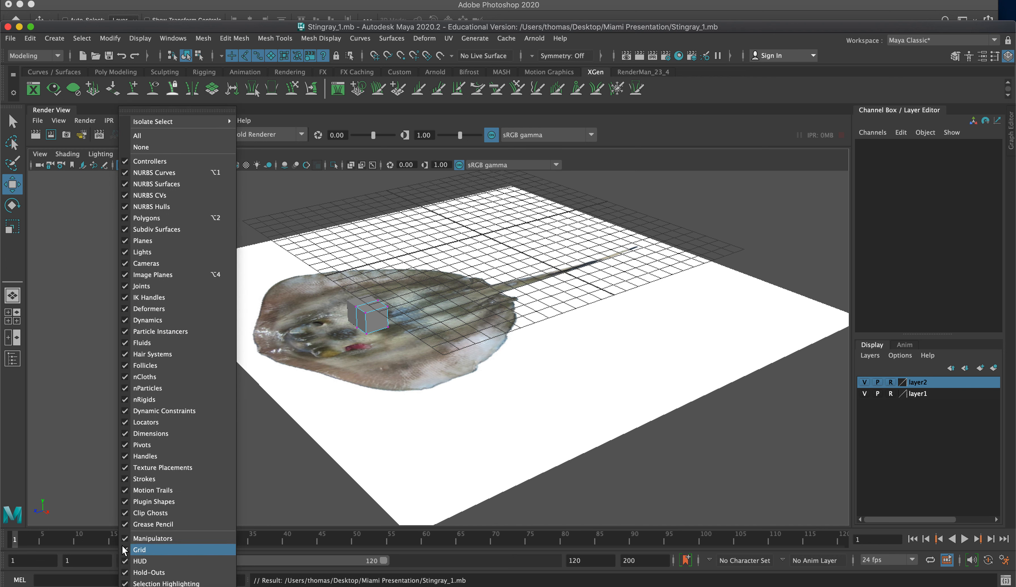
left_click(139, 549)
key("space")
key("space")
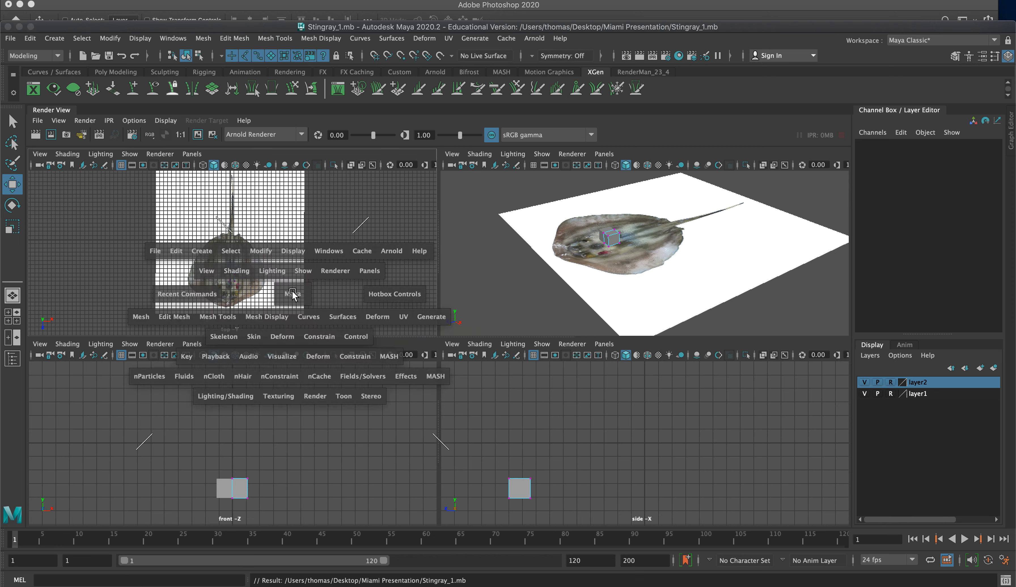
key("space")
left_click(130, 153)
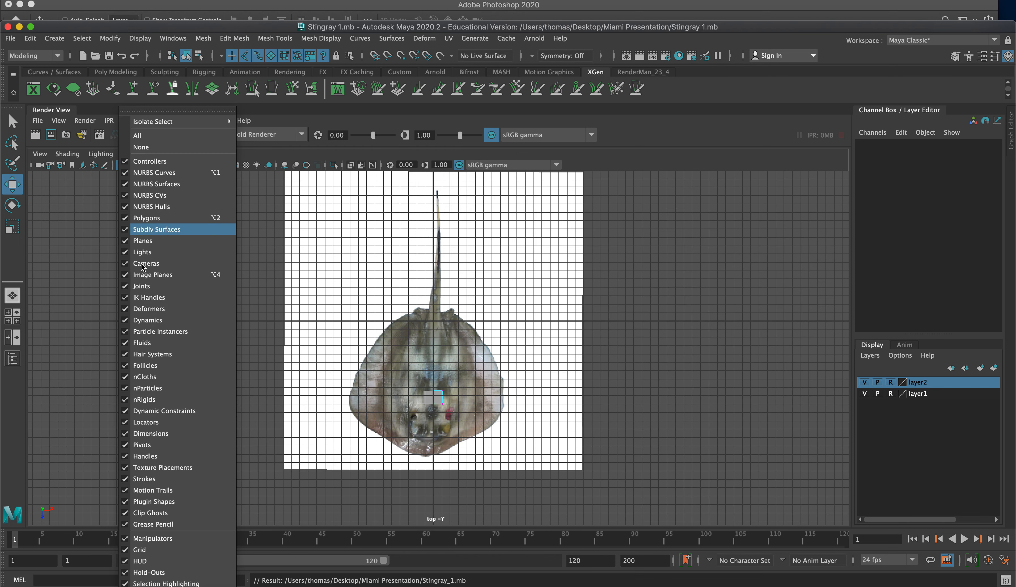
left_click(129, 550)
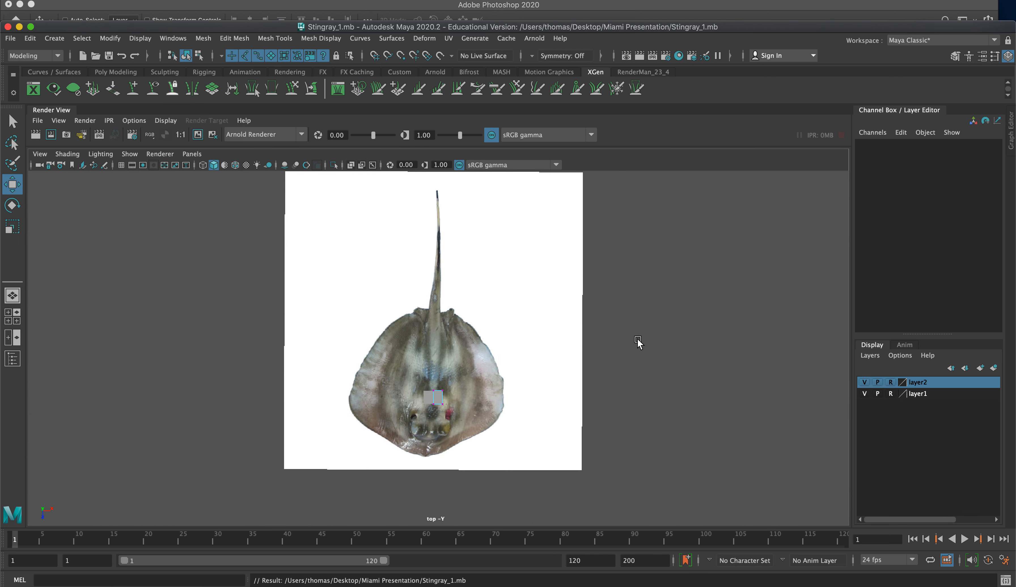
key("space")
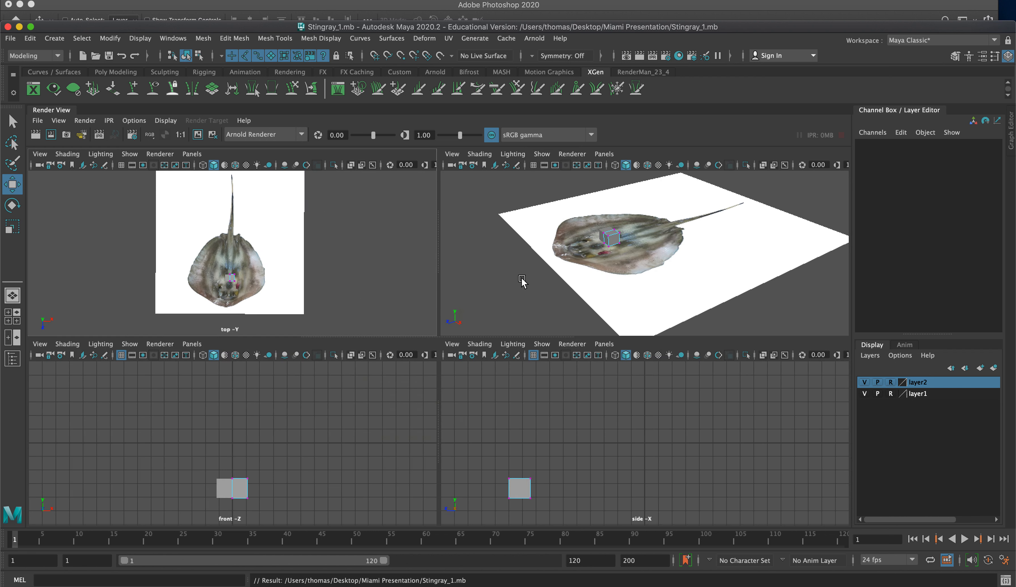
key("space")
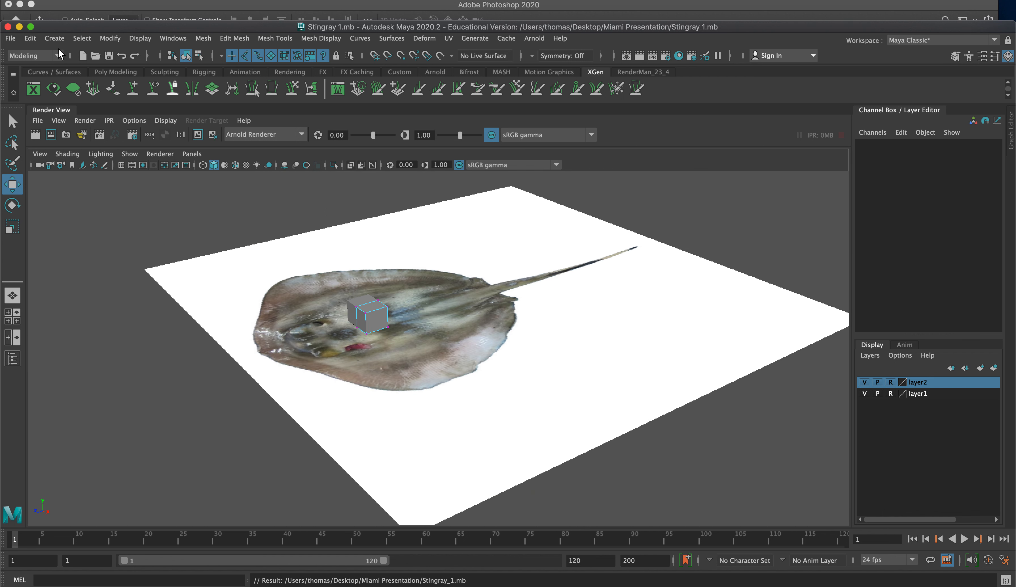
Step: Save the current scene under its existing name
left_click(10, 38)
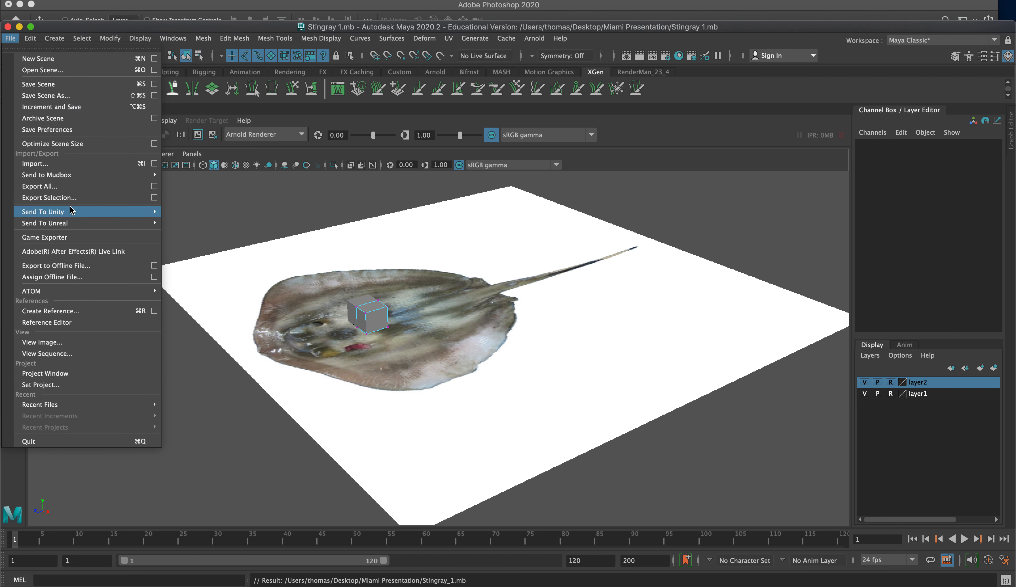
mouse_move(71, 210)
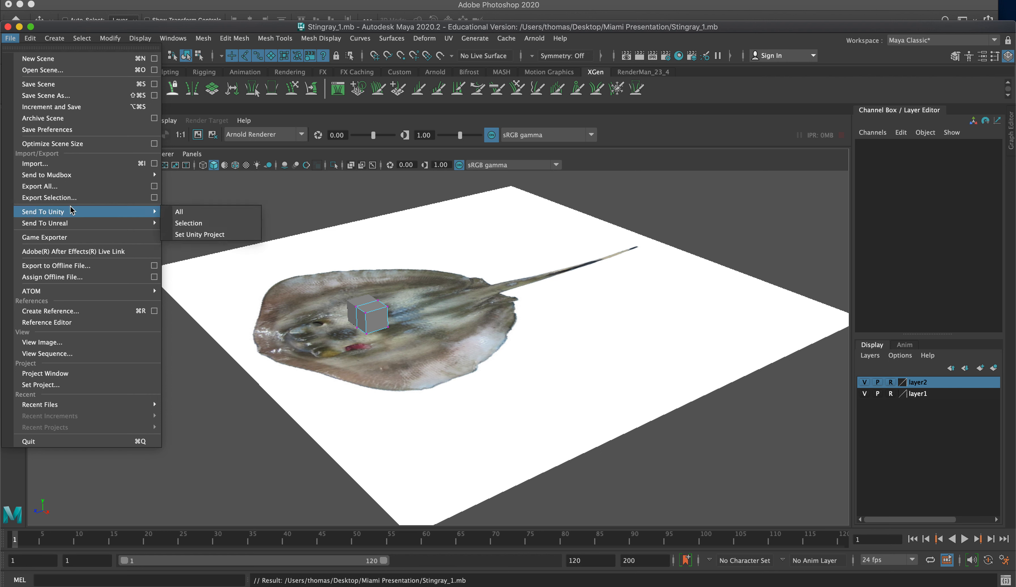
left_click(69, 86)
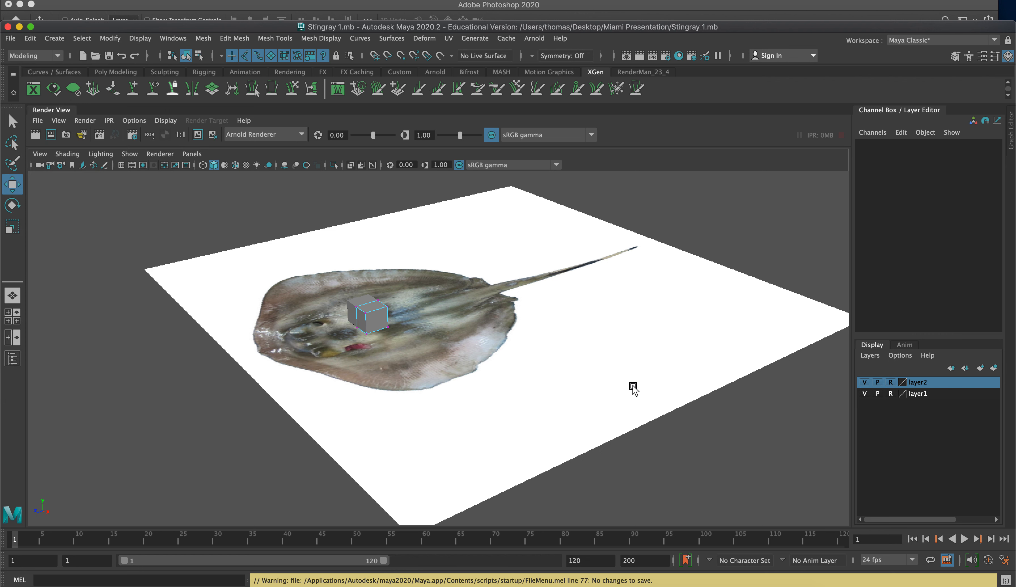